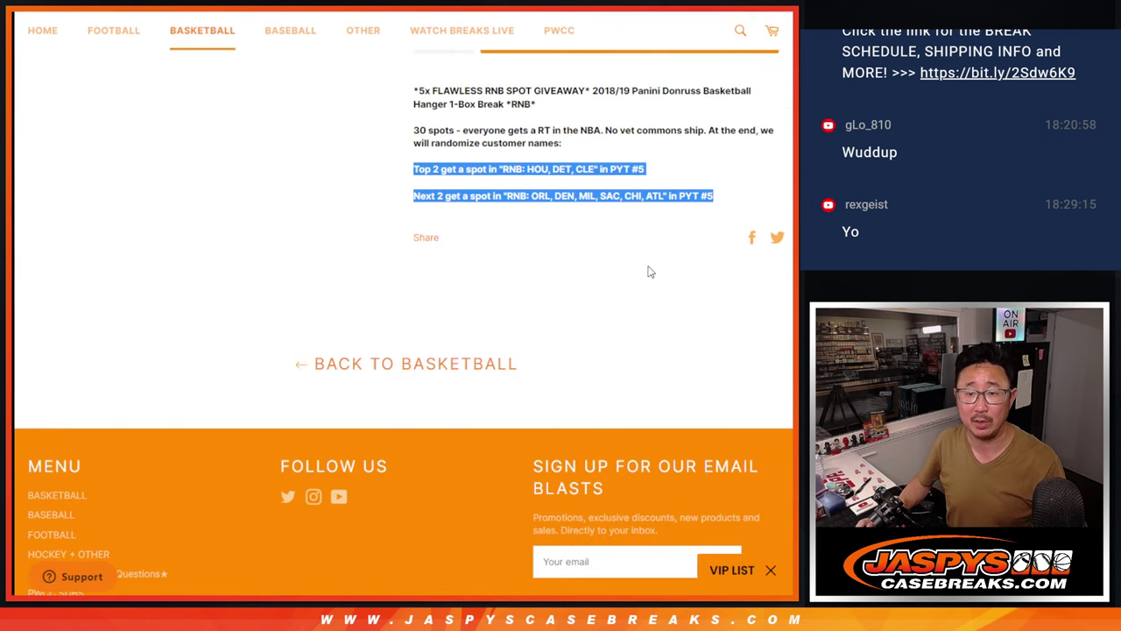
- Finish reading the Donruss break's four-spot giveaway rules and move to the RANDOM.ORG List Randomizer
{"action": "left_click", "coordinate": [649, 272]}
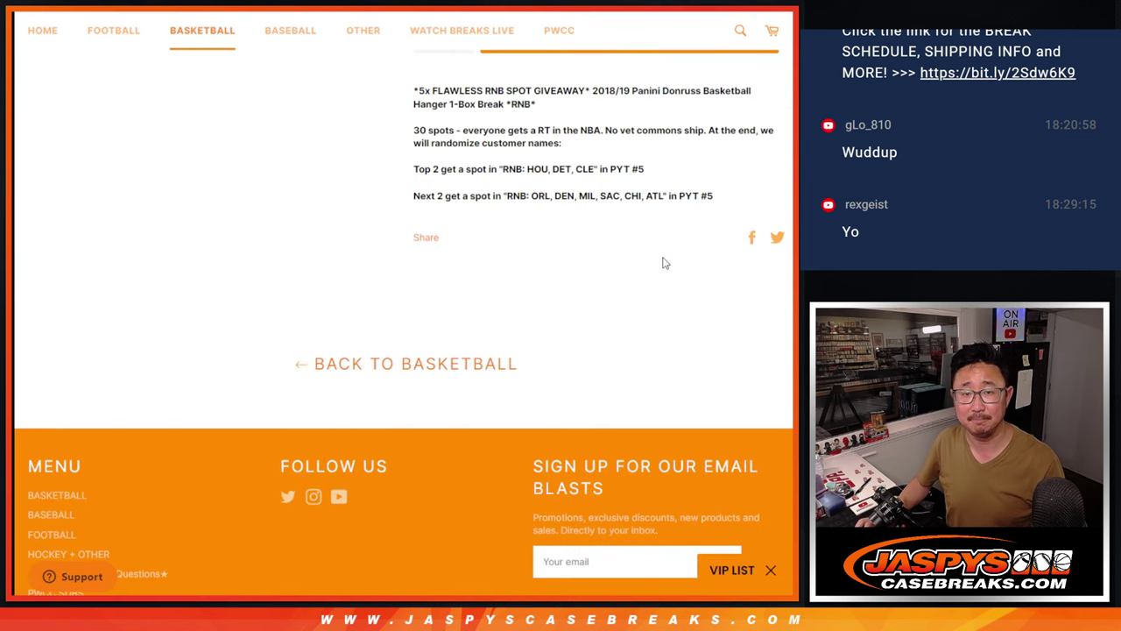
{"action": "key", "text": "ctrl+Tab"}
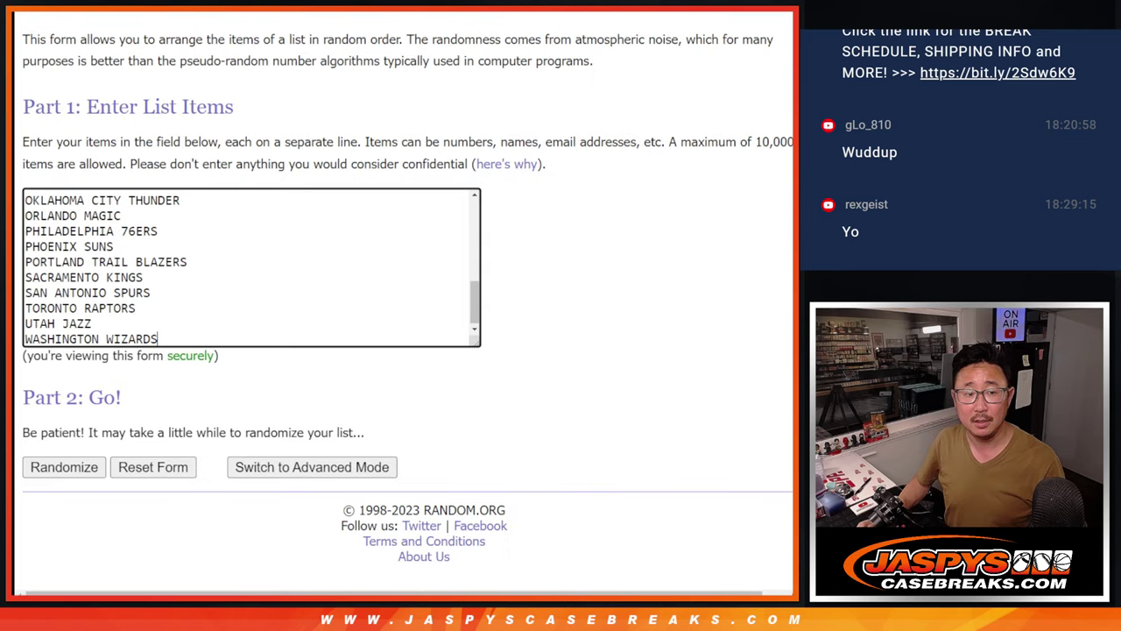
- Copy the 20 customer names from column A into the List Randomizer box
{"action": "key", "text": "ctrl+Tab"}
{"action": "scroll", "coordinate": [210, 180], "scroll_direction": "down", "scroll_amount": 2}
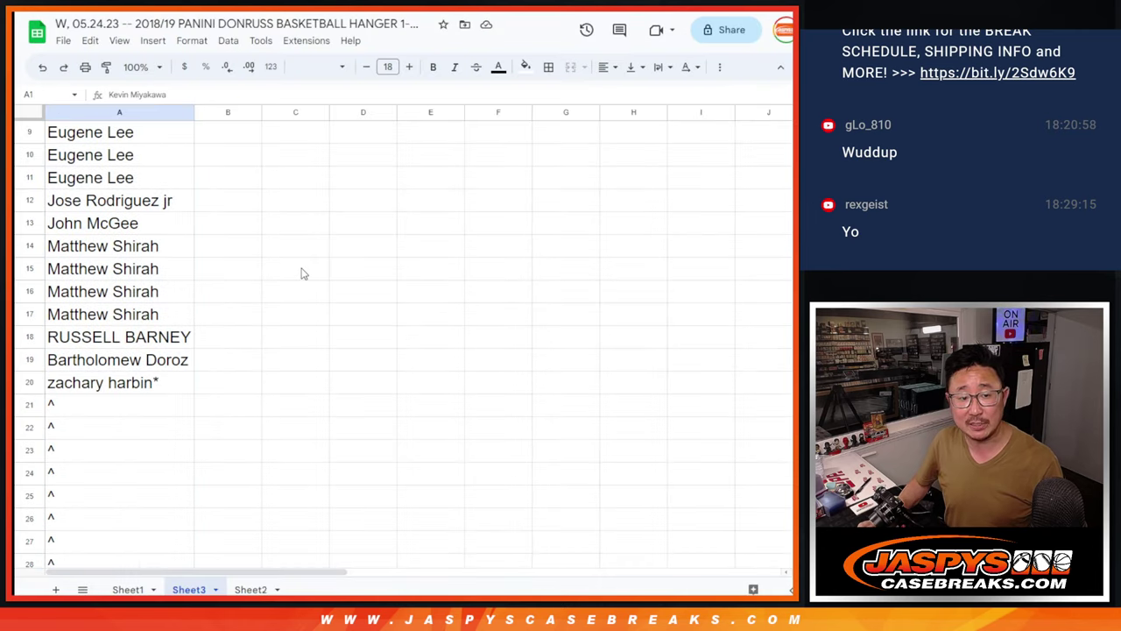
{"action": "scroll", "coordinate": [226, 287], "scroll_direction": "down", "scroll_amount": 1}
{"action": "left_click", "coordinate": [150, 302], "text": "shift"}
{"action": "key", "text": "ctrl+c"}
{"action": "scroll", "coordinate": [232, 300], "scroll_direction": "down", "scroll_amount": 2}
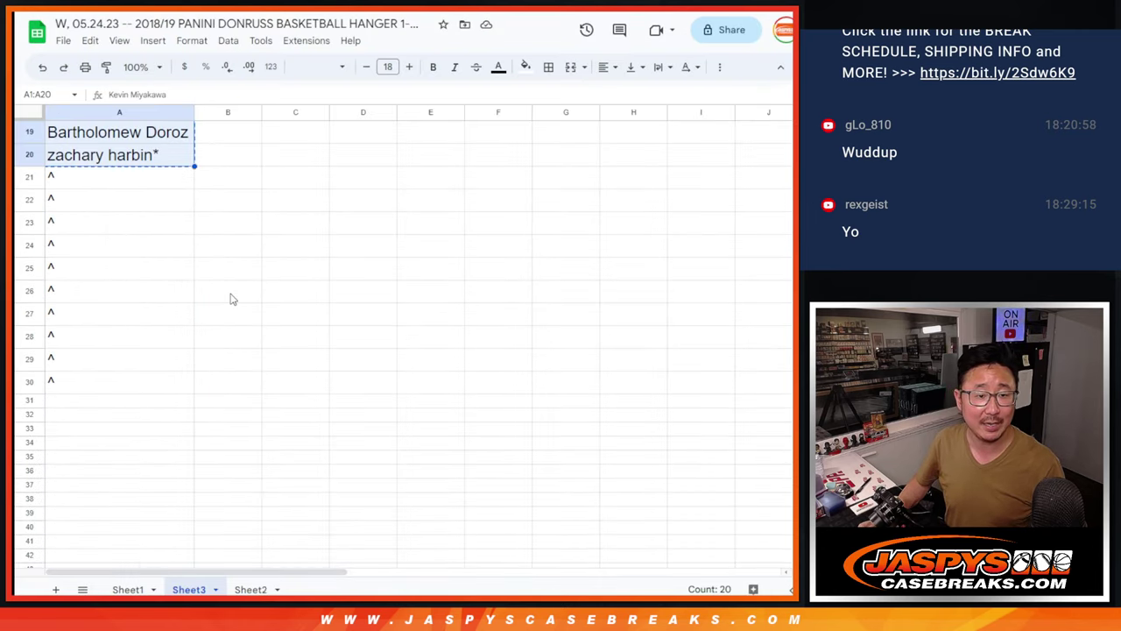
{"action": "key", "text": "ctrl+shift+Tab"}
{"action": "key", "text": "ctrl+shift+Tab"}
{"action": "left_click", "coordinate": [385, 446]}
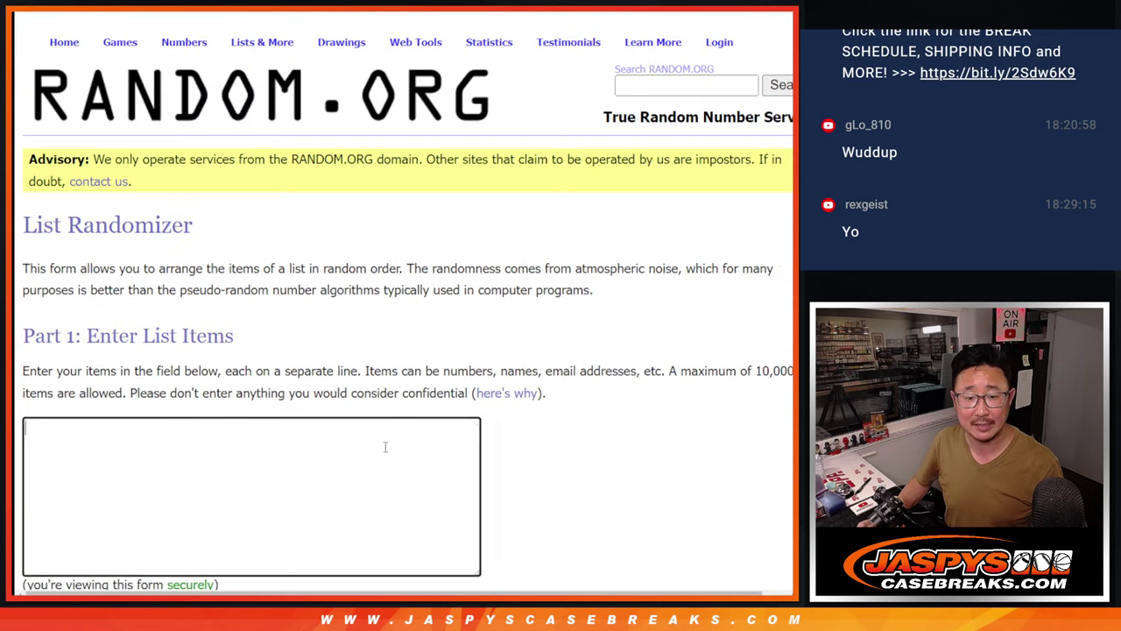
{"action": "key", "text": "ctrl+v"}
{"action": "scroll", "coordinate": [391, 462], "scroll_direction": "up", "scroll_amount": 1}
- Roll two dice, totalling six, to set the number of shuffles
{"action": "key", "text": "ctrl+Tab"}
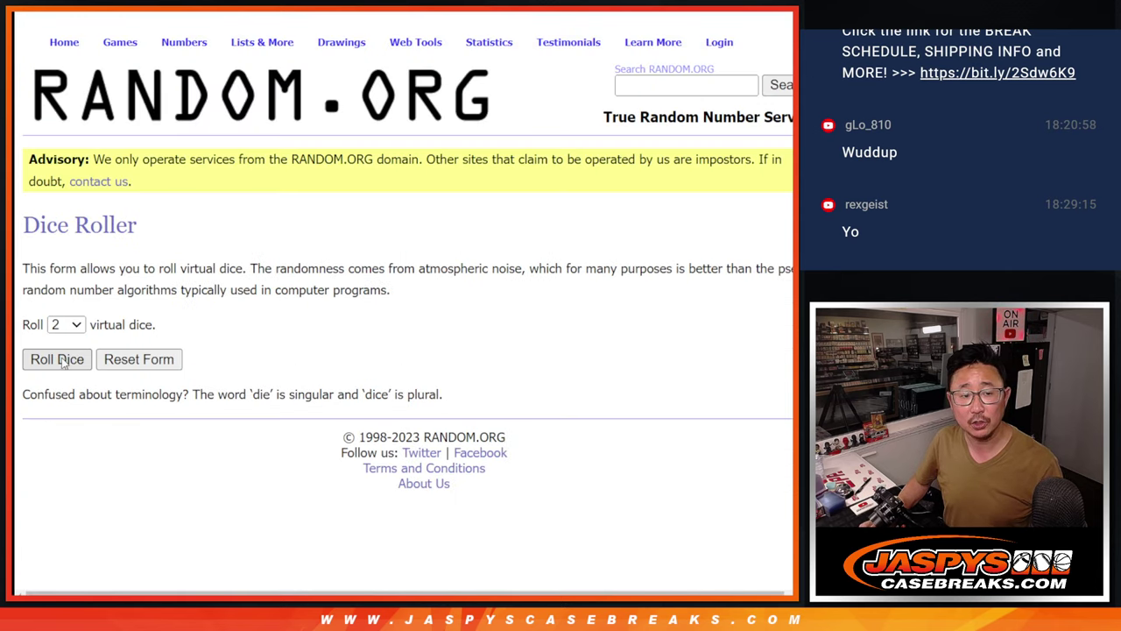
{"action": "left_click", "coordinate": [58, 360]}
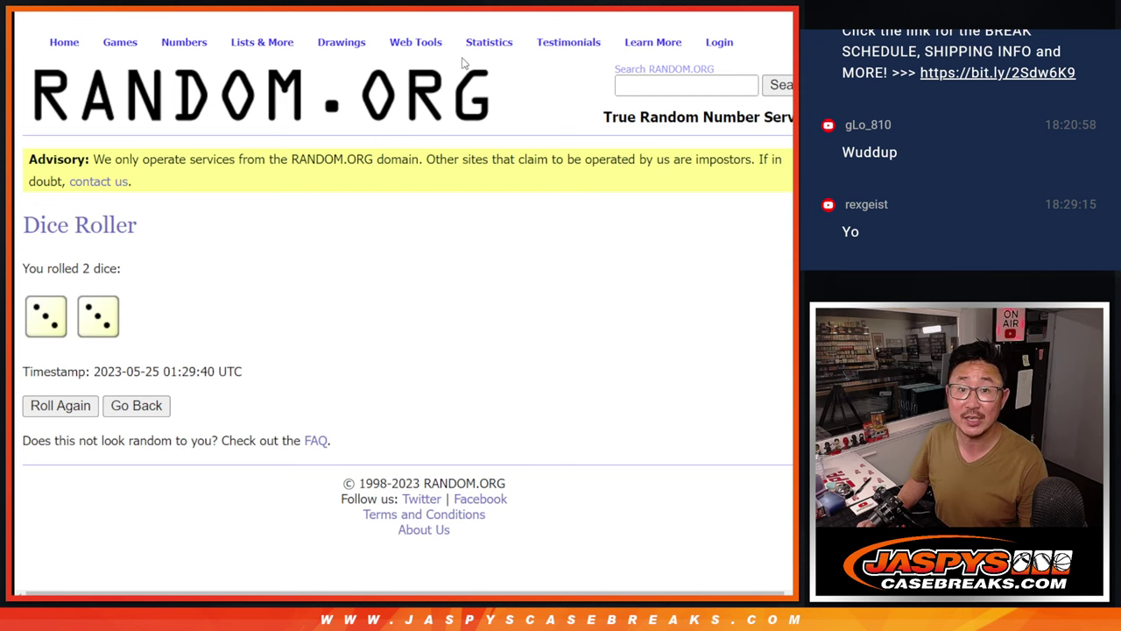
{"action": "key", "text": "ctrl+shift+Tab"}
{"action": "scroll", "coordinate": [538, 186], "scroll_direction": "down", "scroll_amount": 3}
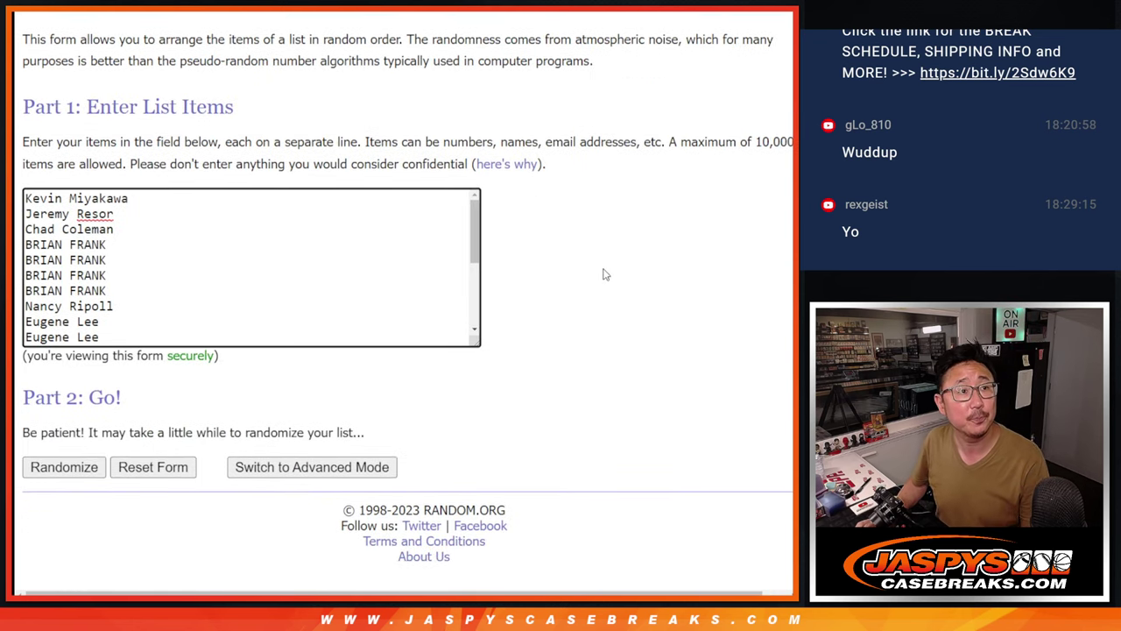
- Shuffle the 20-name list six times
{"action": "left_click", "coordinate": [36, 473]}
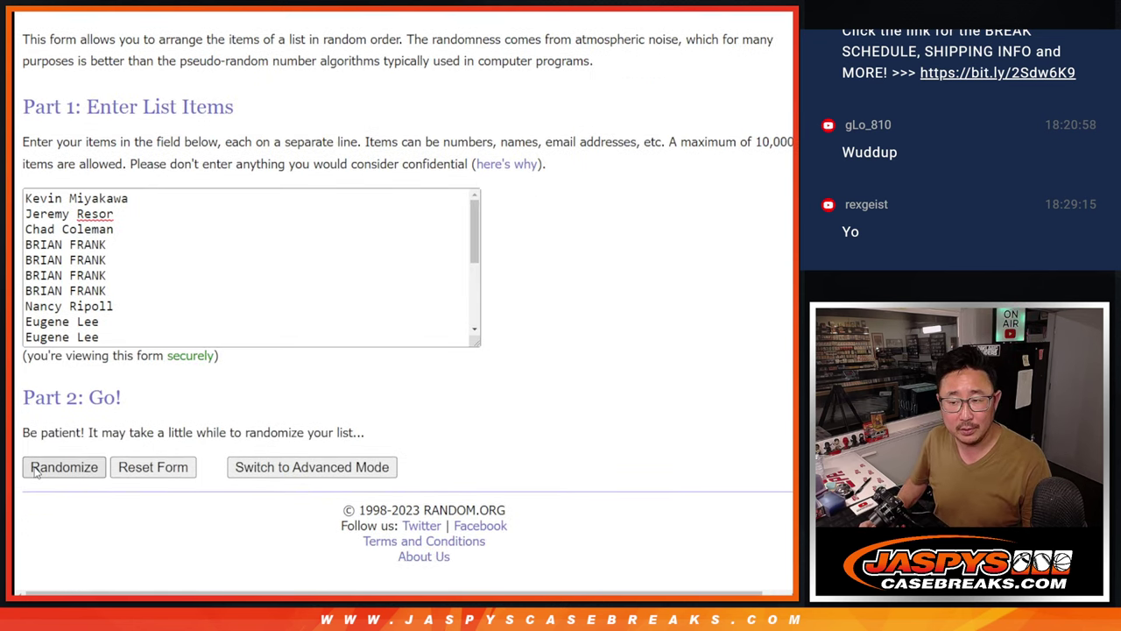
{"action": "scroll", "coordinate": [36, 473], "scroll_direction": "down", "scroll_amount": 4}
{"action": "left_click", "coordinate": [49, 467]}
{"action": "scroll", "coordinate": [36, 473], "scroll_direction": "down", "scroll_amount": 4}
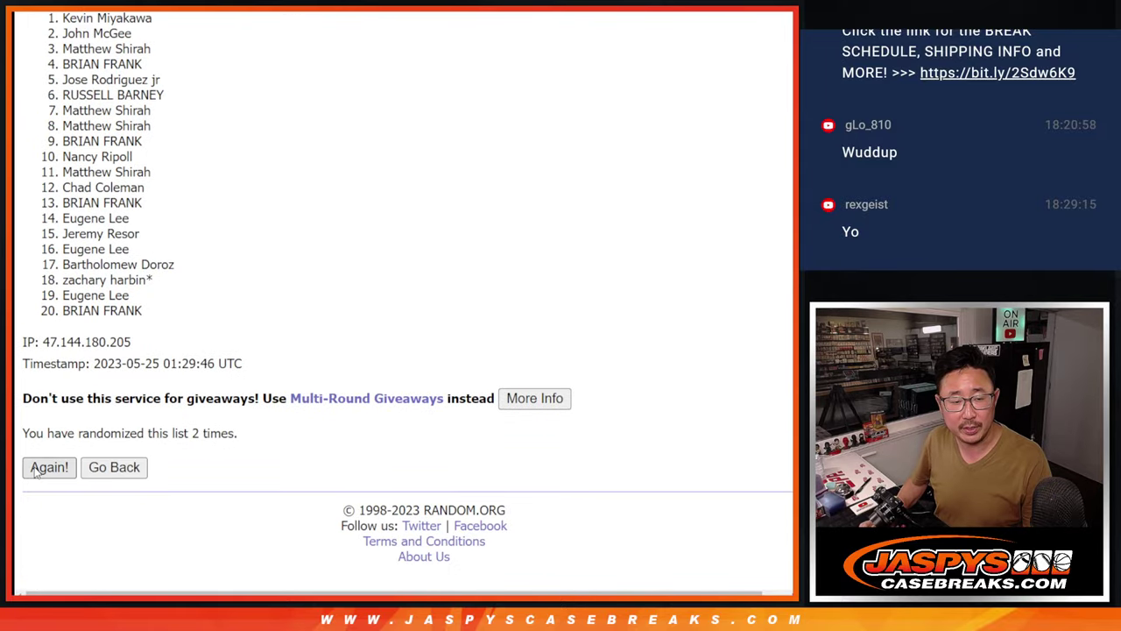
{"action": "left_click", "coordinate": [36, 471]}
{"action": "scroll", "coordinate": [36, 472], "scroll_direction": "down", "scroll_amount": 3}
{"action": "left_click", "coordinate": [36, 471]}
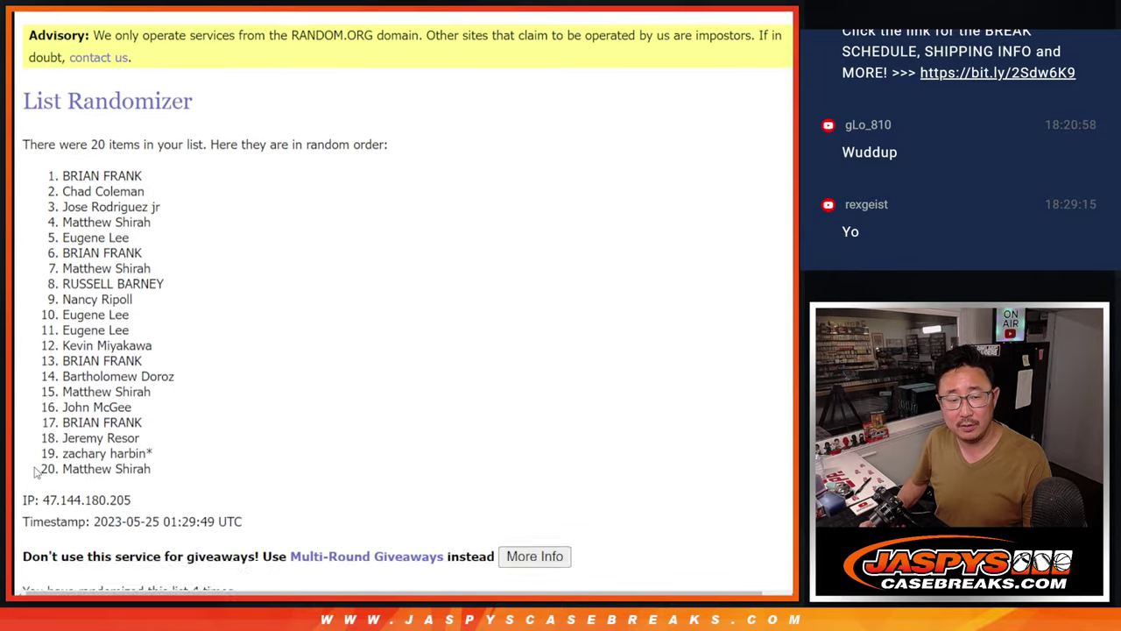
{"action": "scroll", "coordinate": [36, 471], "scroll_direction": "down", "scroll_amount": 3}
{"action": "left_click", "coordinate": [36, 472]}
{"action": "scroll", "coordinate": [36, 471], "scroll_direction": "down", "scroll_amount": 3}
{"action": "key", "text": "F5"}
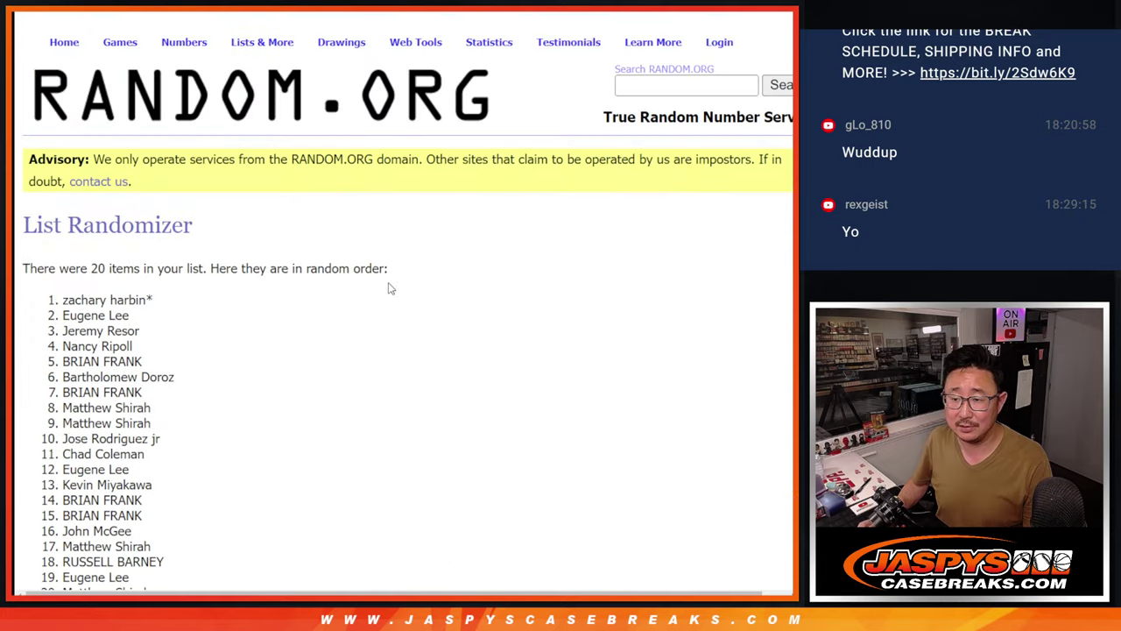
{"action": "scroll", "coordinate": [390, 289], "scroll_direction": "down", "scroll_amount": 3}
{"action": "scroll", "coordinate": [262, 176], "scroll_direction": "up", "scroll_amount": 1}
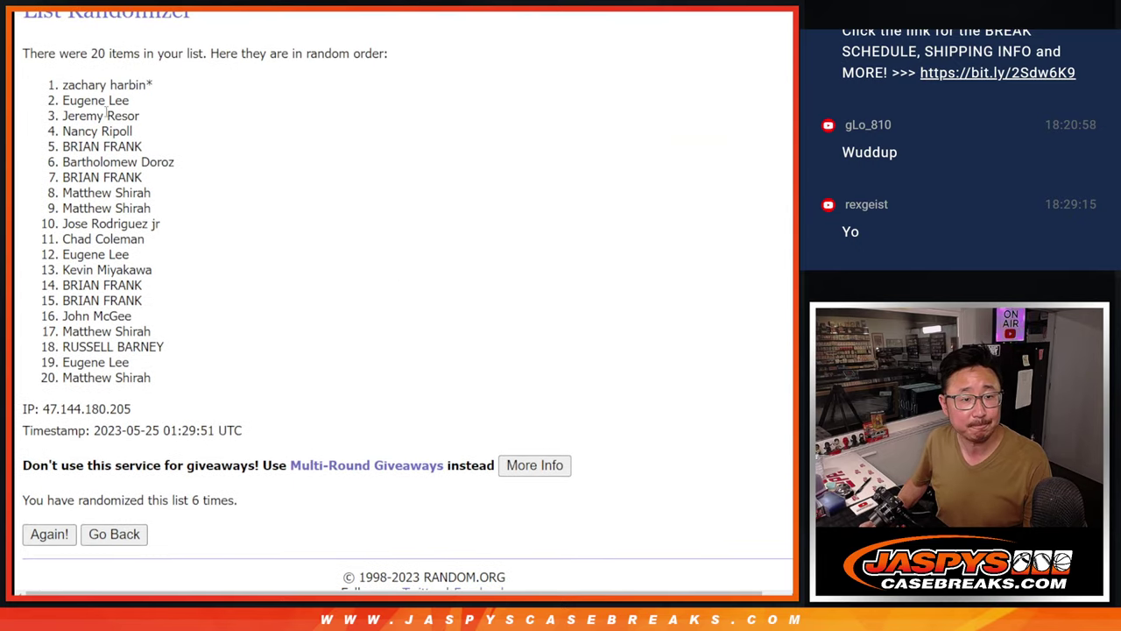
- Select the top ten names of the shuffled list
{"action": "left_click_drag", "start_coordinate": [105, 85], "coordinate": [160, 124]}
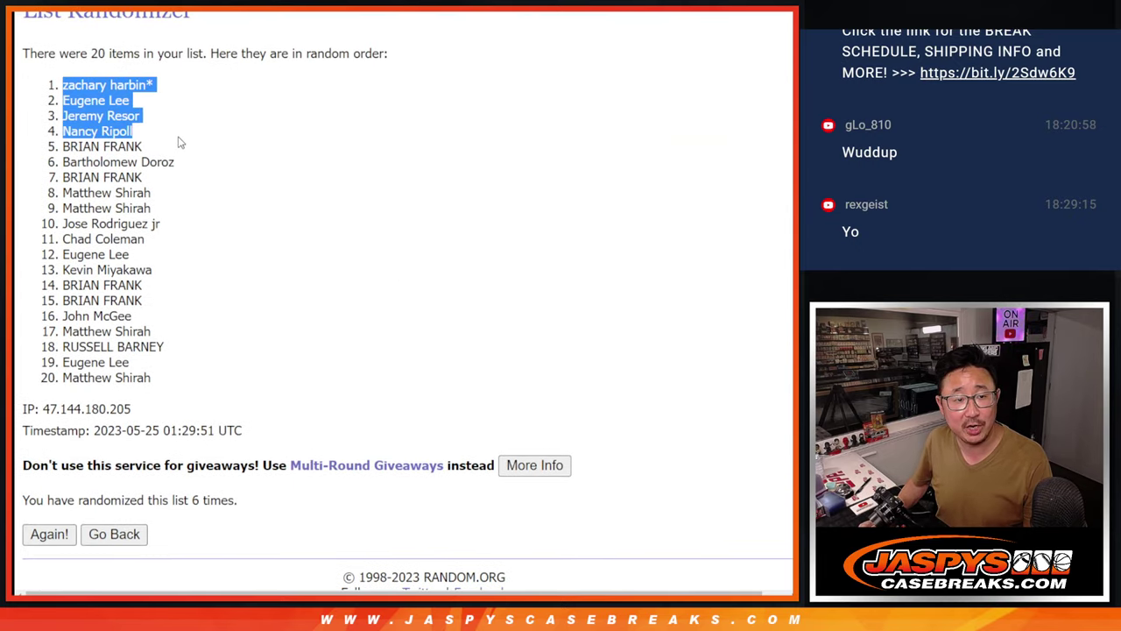
{"action": "left_click_drag", "start_coordinate": [194, 158], "coordinate": [206, 174]}
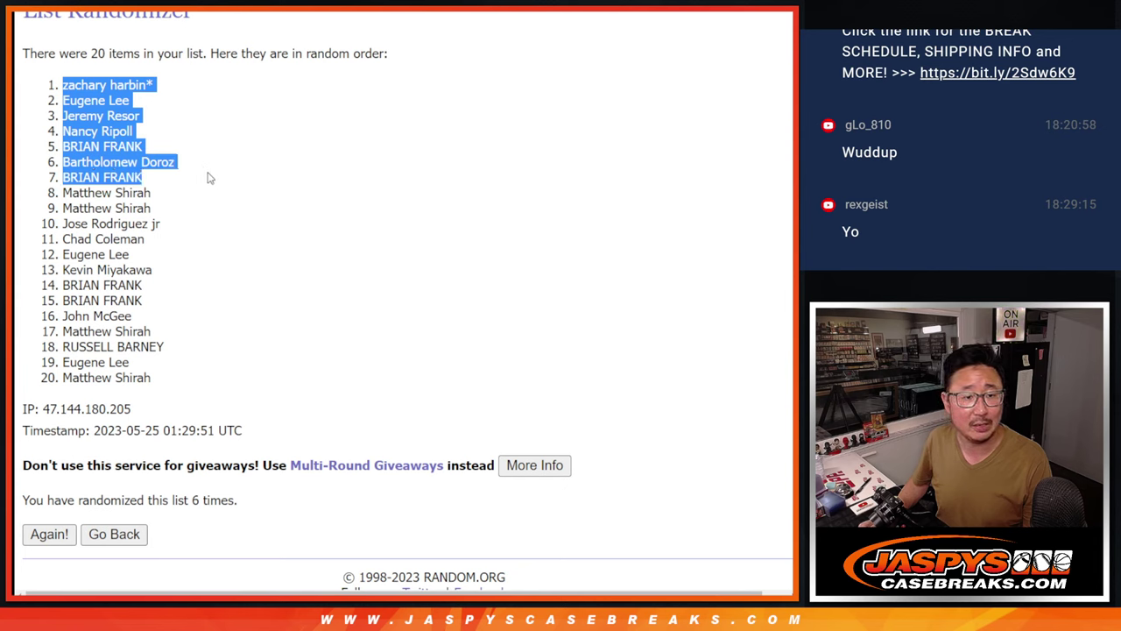
{"action": "left_click_drag", "start_coordinate": [219, 214], "coordinate": [220, 226]}
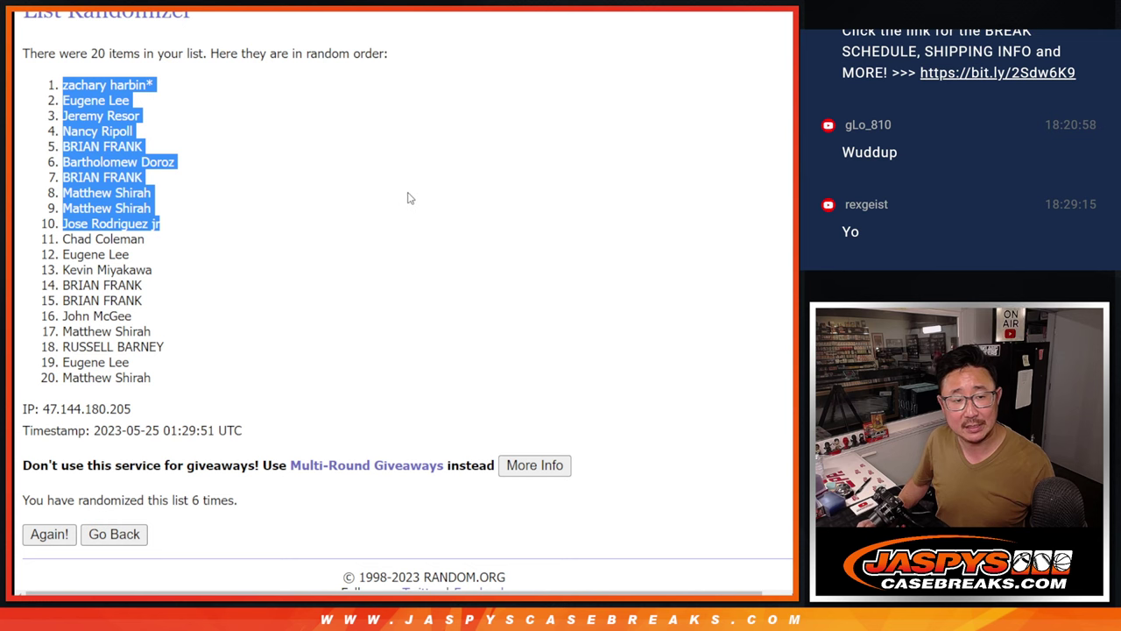
{"action": "key", "text": "ctrl+Tab"}
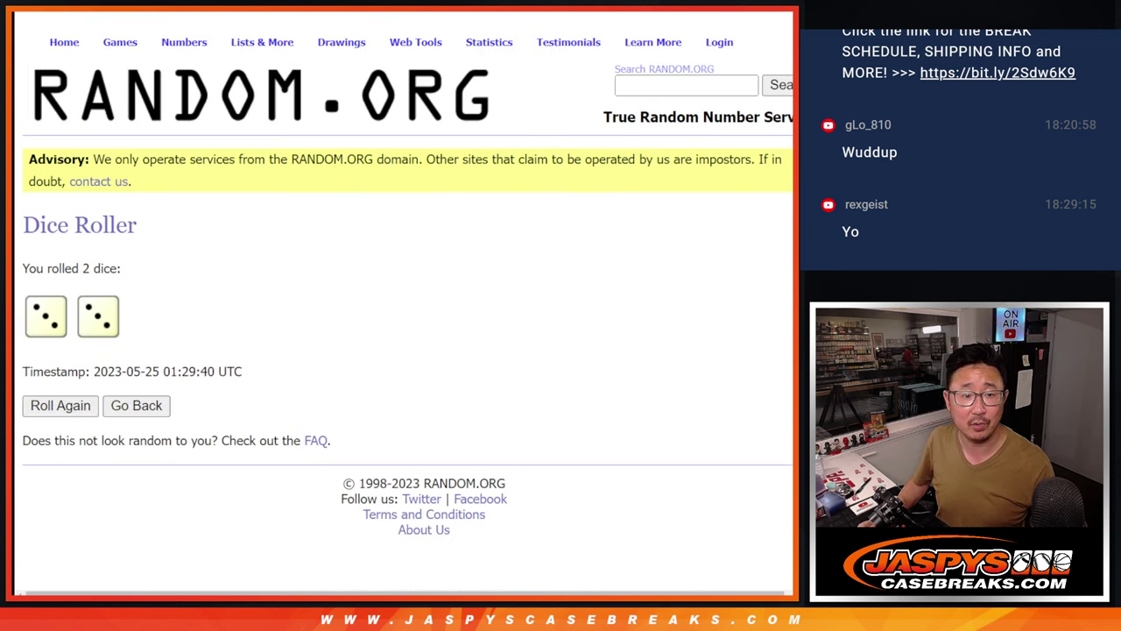
- Paste the ten shuffled names into A21 and format them Martel size 12
{"action": "key", "text": "ctrl+Tab"}
{"action": "left_click", "coordinate": [121, 186]}
{"action": "key", "text": "ctrl+v"}
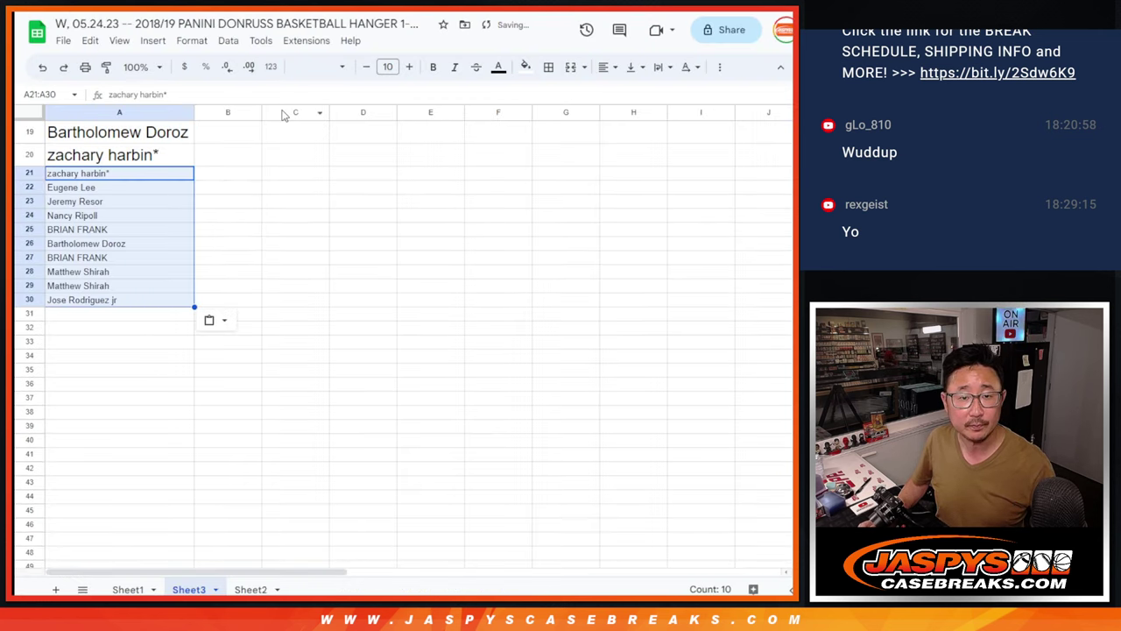
{"action": "left_click", "coordinate": [311, 68]}
{"action": "left_click", "coordinate": [333, 201]}
{"action": "left_click", "coordinate": [390, 67]}
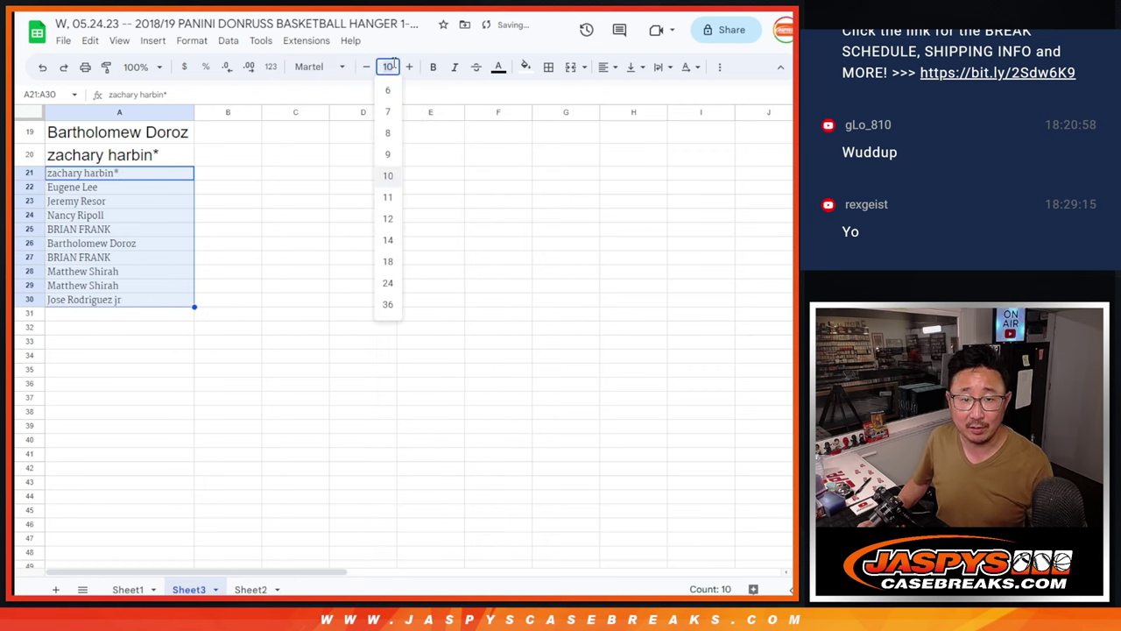
{"action": "type", "text": "12"}
{"action": "key", "text": "Return"}
- Append a caret (^) to the end of each name in A21:A30
{"action": "left_click", "coordinate": [158, 175]}
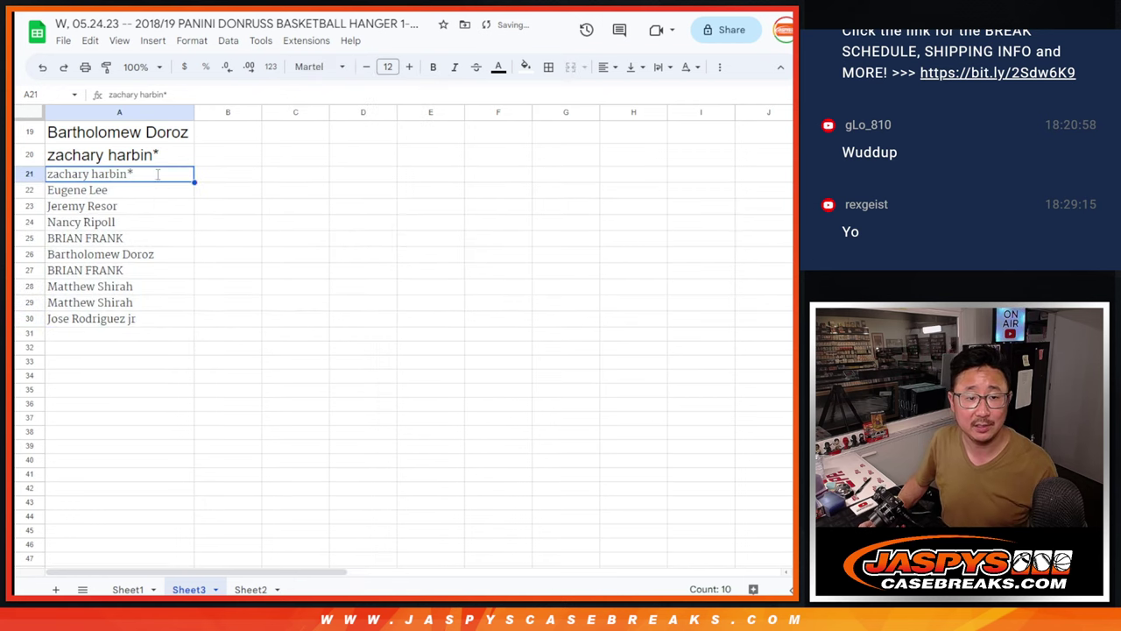
{"action": "type", "text": "^"}
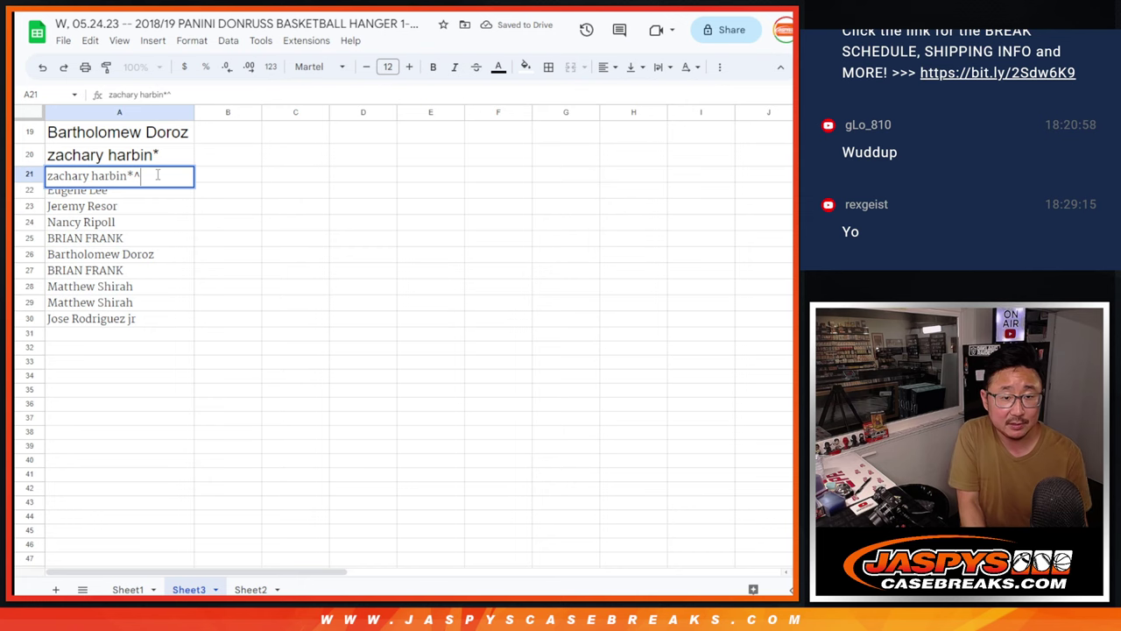
{"action": "key", "text": "Return"}
{"action": "key", "text": "Return"}
{"action": "type", "text": "^"}
{"action": "key", "text": "Return"}
{"action": "key", "text": "Return"}
{"action": "type", "text": "^"}
{"action": "key", "text": "Return"}
{"action": "key", "text": "Return"}
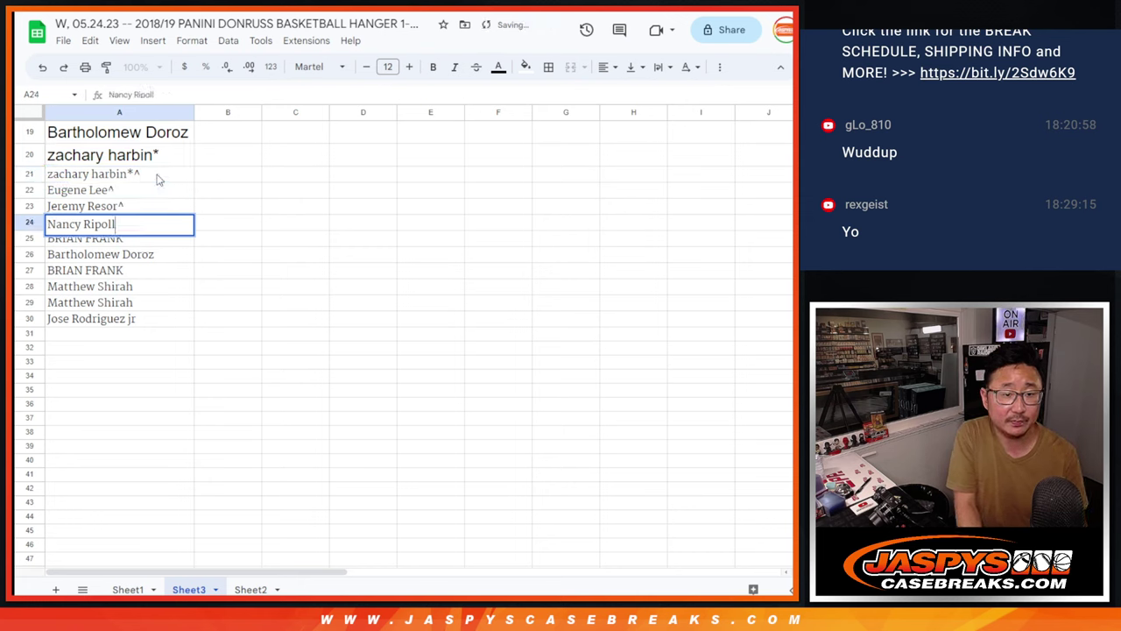
{"action": "type", "text": "^"}
{"action": "key", "text": "Return"}
{"action": "key", "text": "Return"}
{"action": "type", "text": "^"}
{"action": "key", "text": "Return"}
{"action": "key", "text": "Return"}
{"action": "type", "text": "^"}
{"action": "key", "text": "Return"}
{"action": "key", "text": "Return"}
{"action": "type", "text": "^"}
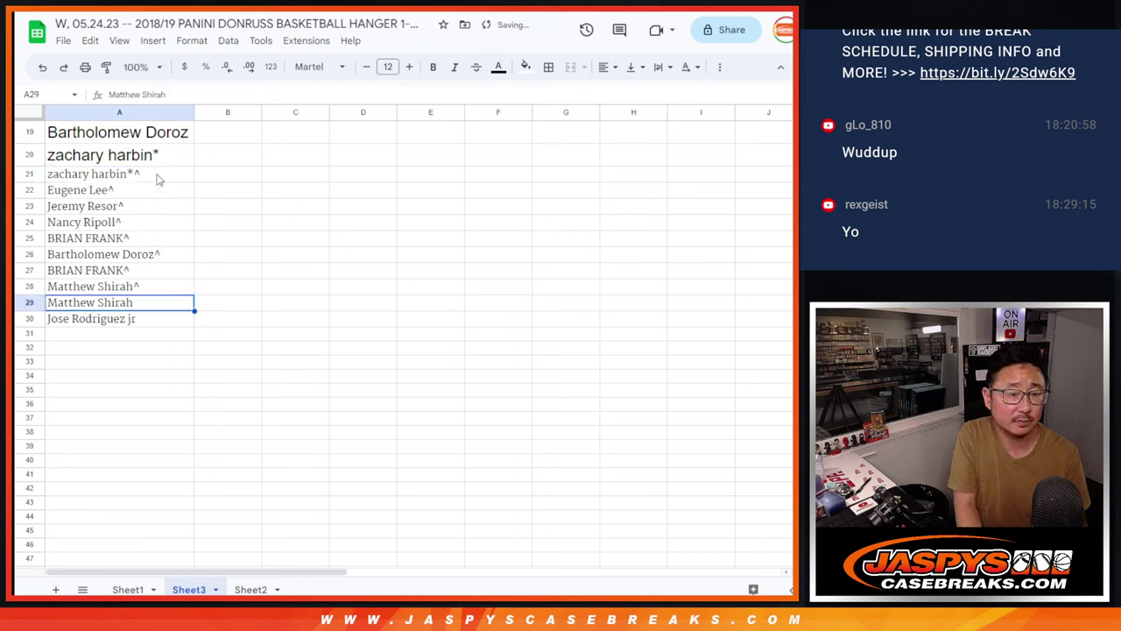
{"action": "type", "text": "^"}
{"action": "key", "text": "Return"}
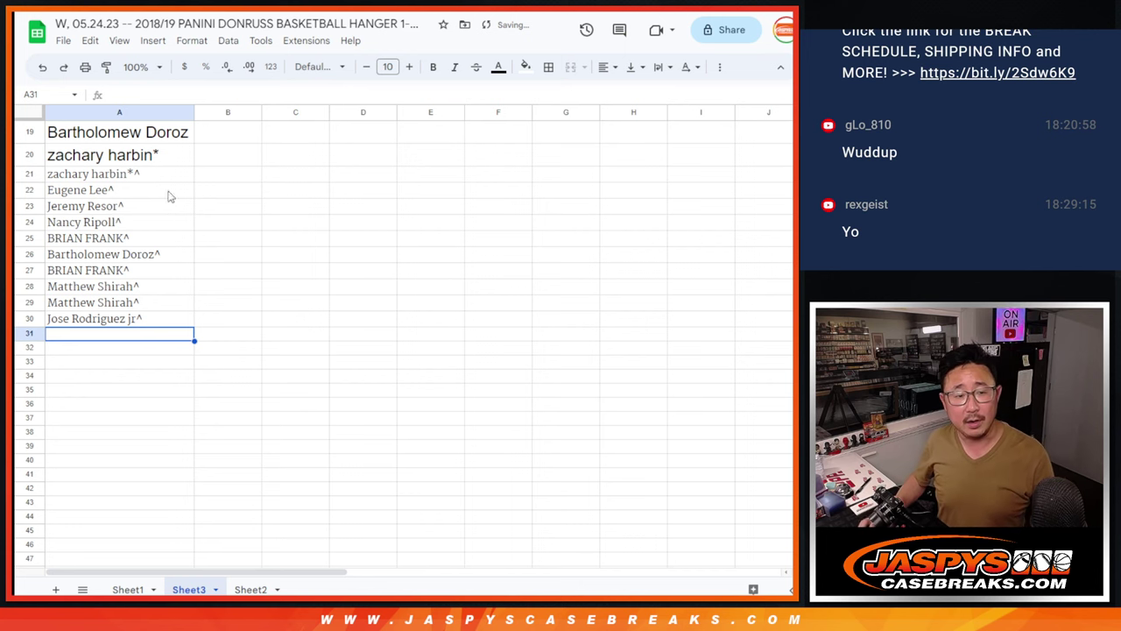
- Select all 30 names in A1:A30
{"action": "left_click", "coordinate": [156, 324]}
{"action": "scroll", "coordinate": [156, 326], "scroll_direction": "up", "scroll_amount": 3}
{"action": "scroll", "coordinate": [158, 324], "scroll_direction": "up", "scroll_amount": 3}
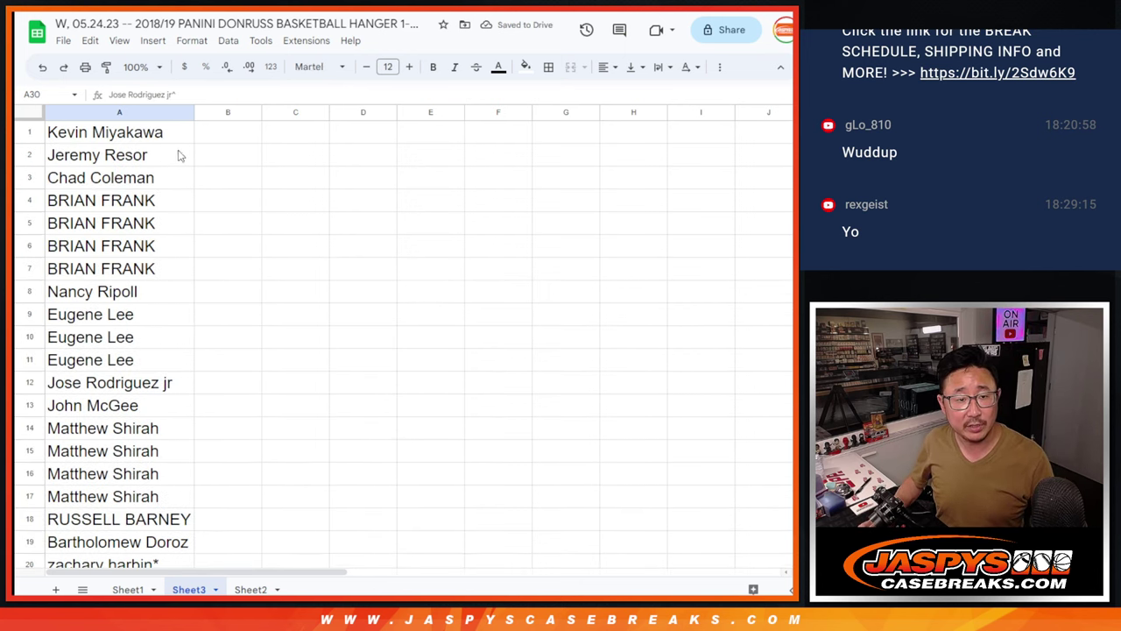
{"action": "key", "text": "ctrl+shift+Up"}
- Paste the 30 names into a freshly reloaded, empty List Randomizer
{"action": "left_click", "coordinate": [127, 589]}
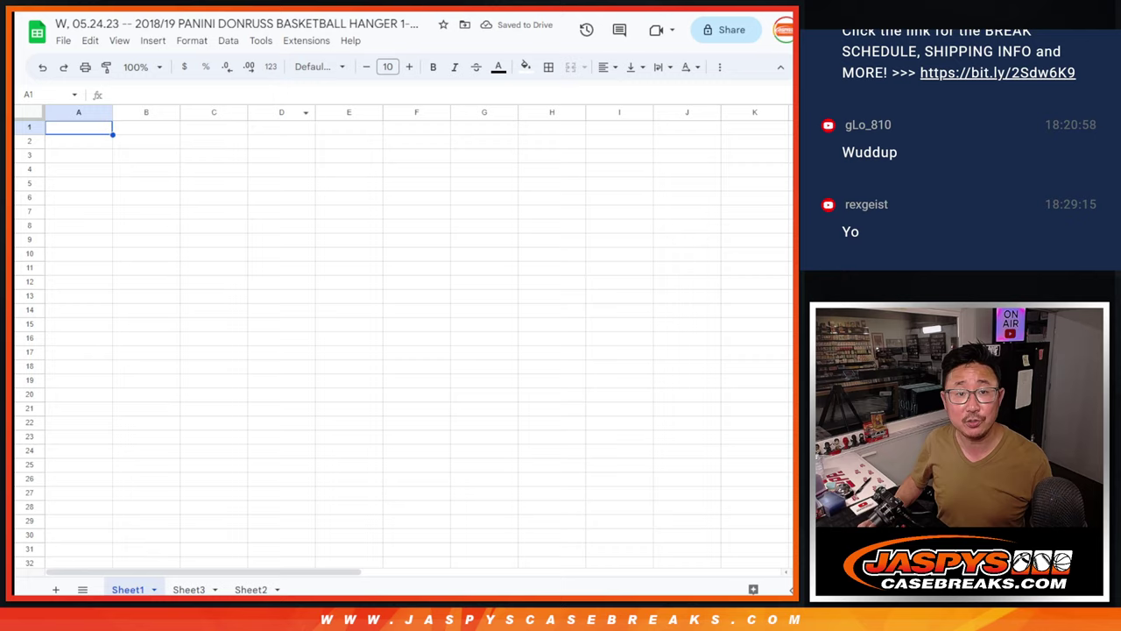
{"action": "key", "text": "ctrl+Tab"}
{"action": "key", "text": "F5"}
{"action": "left_click", "coordinate": [305, 453]}
{"action": "key", "text": "ctrl+v"}
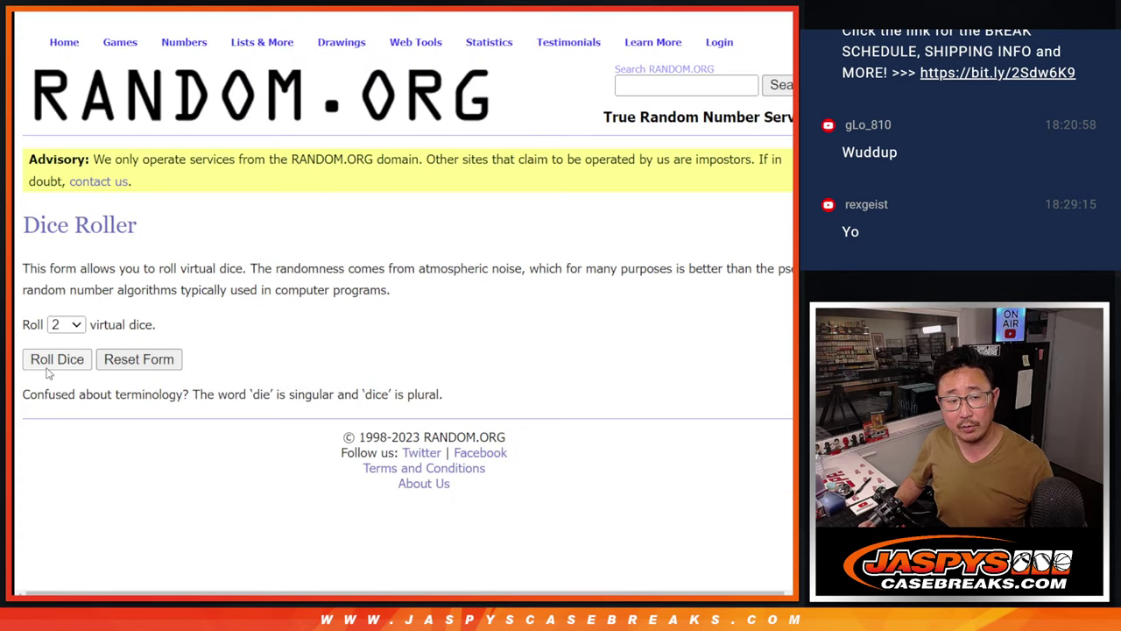
- Roll two dice for a total of four shuffles
{"action": "left_click", "coordinate": [49, 364]}
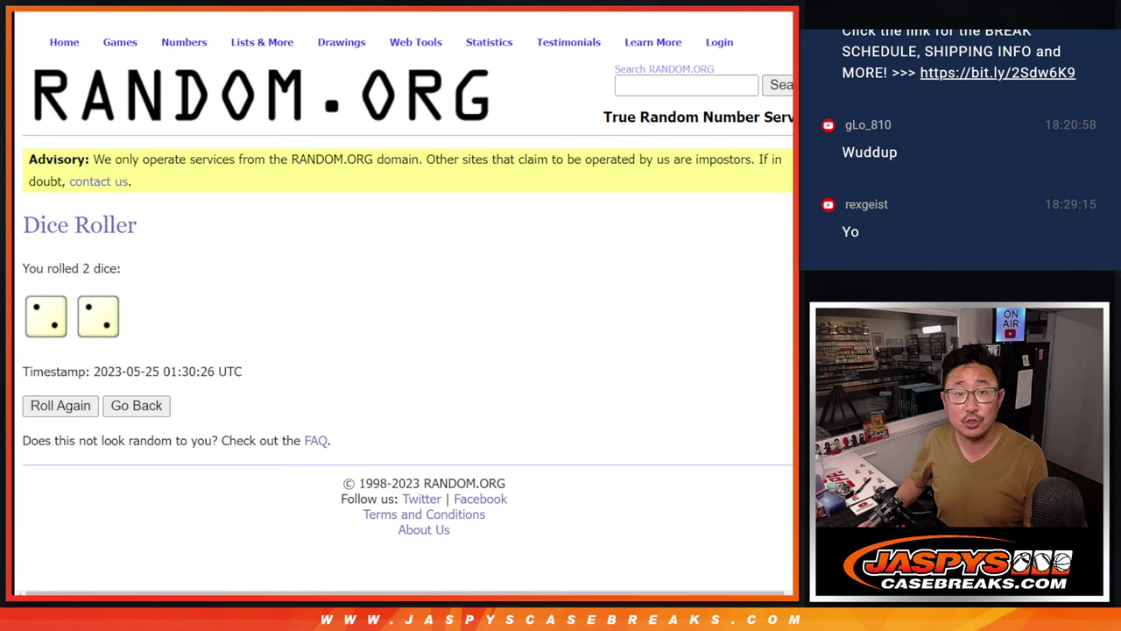
{"action": "key", "text": "ctrl+Tab"}
{"action": "scroll", "coordinate": [84, 429], "scroll_direction": "down", "scroll_amount": 3}
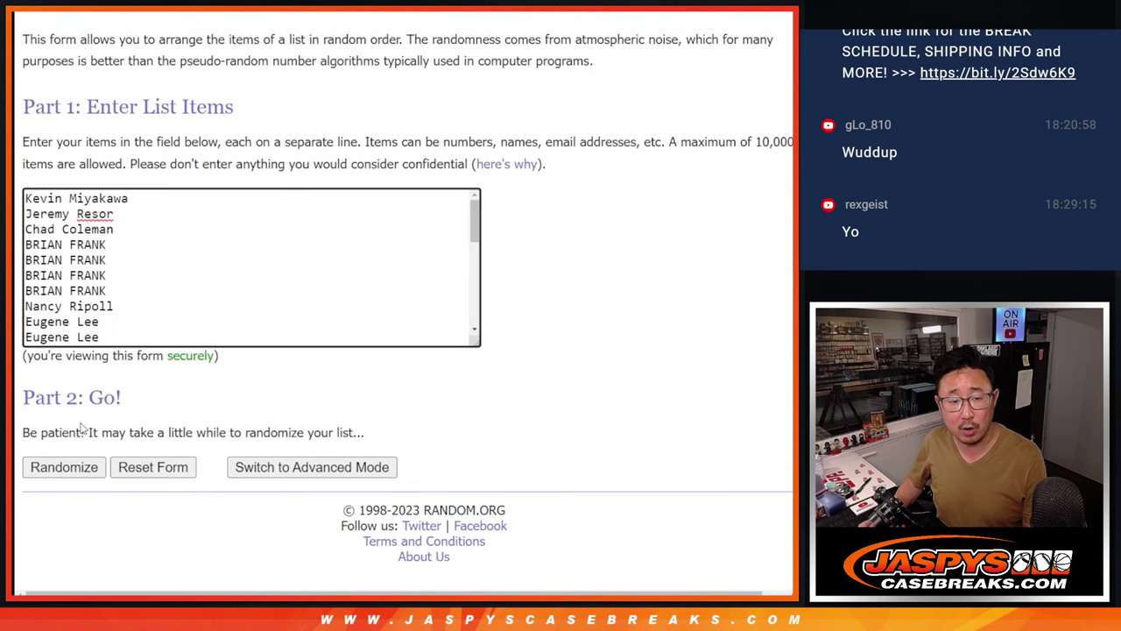
- Shuffle the 30-name list four times and select the final order
{"action": "left_click", "coordinate": [36, 466]}
{"action": "scroll", "coordinate": [36, 466], "scroll_direction": "down", "scroll_amount": 5}
{"action": "left_click", "coordinate": [40, 467]}
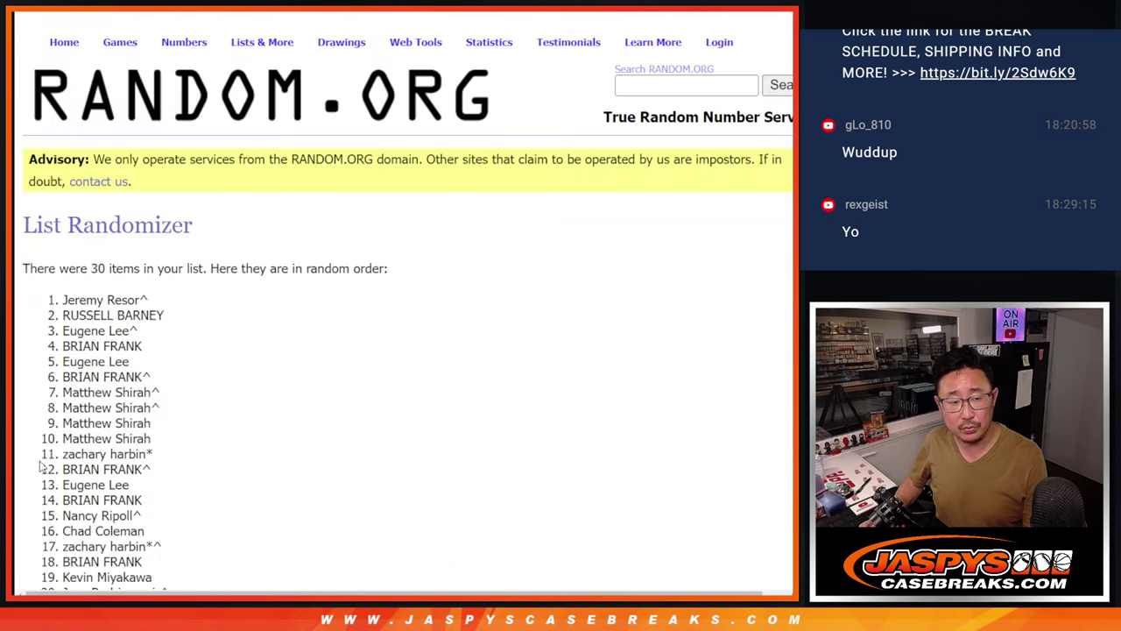
{"action": "left_click", "coordinate": [40, 466]}
{"action": "left_click", "coordinate": [40, 467]}
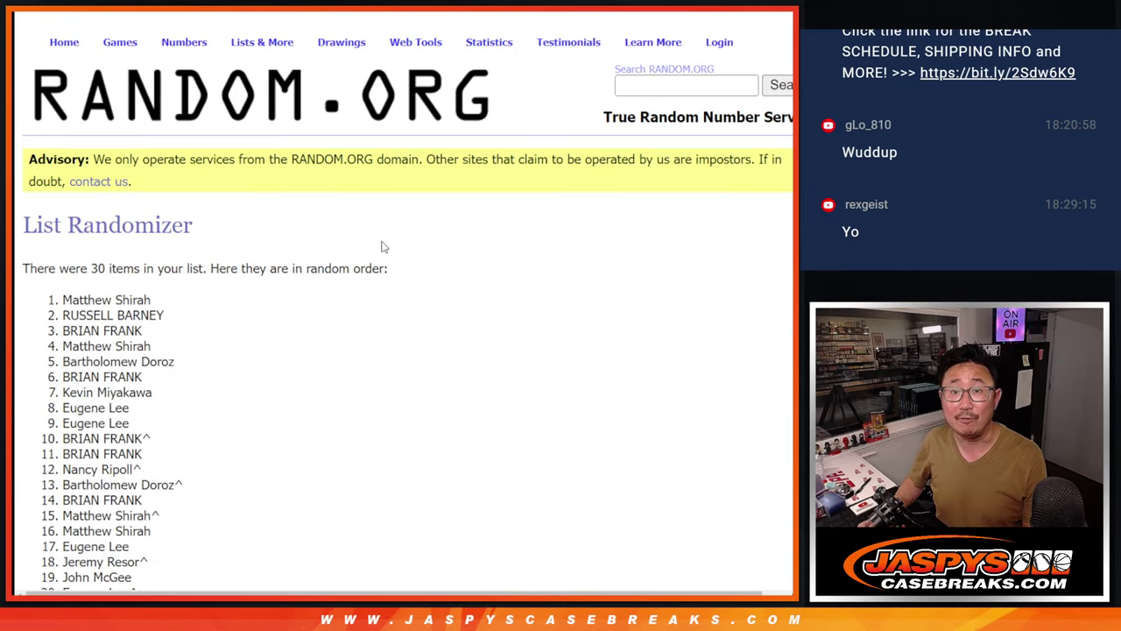
{"action": "scroll", "coordinate": [380, 248], "scroll_direction": "down", "scroll_amount": 3}
{"action": "scroll", "coordinate": [380, 248], "scroll_direction": "down", "scroll_amount": 2}
{"action": "scroll", "coordinate": [147, 176], "scroll_direction": "up", "scroll_amount": 2}
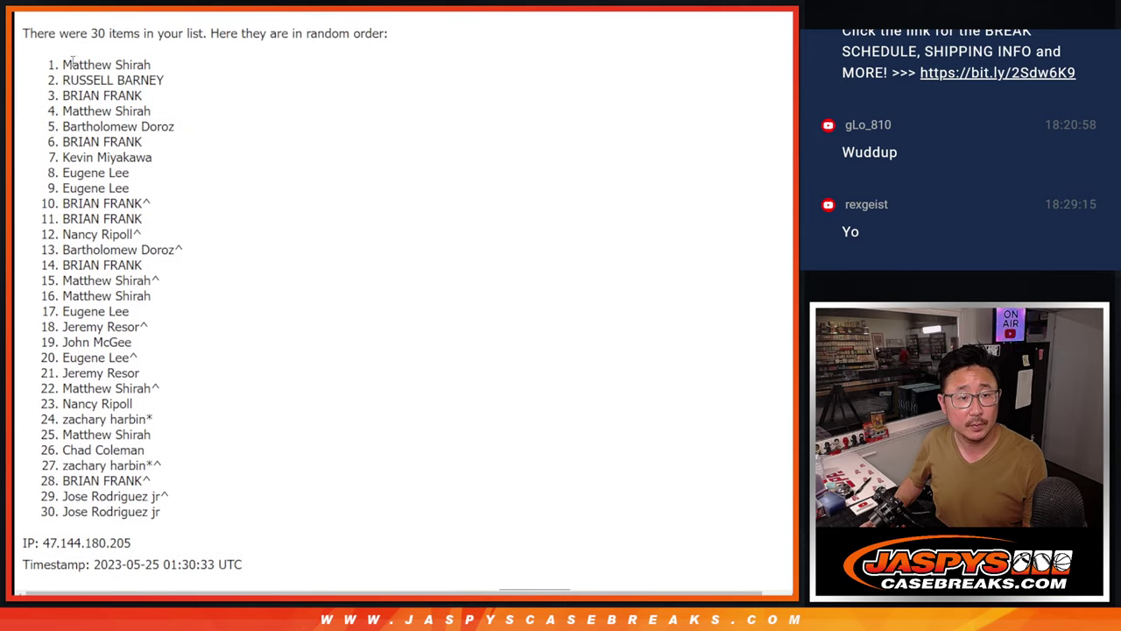
{"action": "left_click_drag", "start_coordinate": [73, 62], "coordinate": [187, 509]}
{"action": "scroll", "coordinate": [147, 348], "scroll_direction": "down", "scroll_amount": 2}
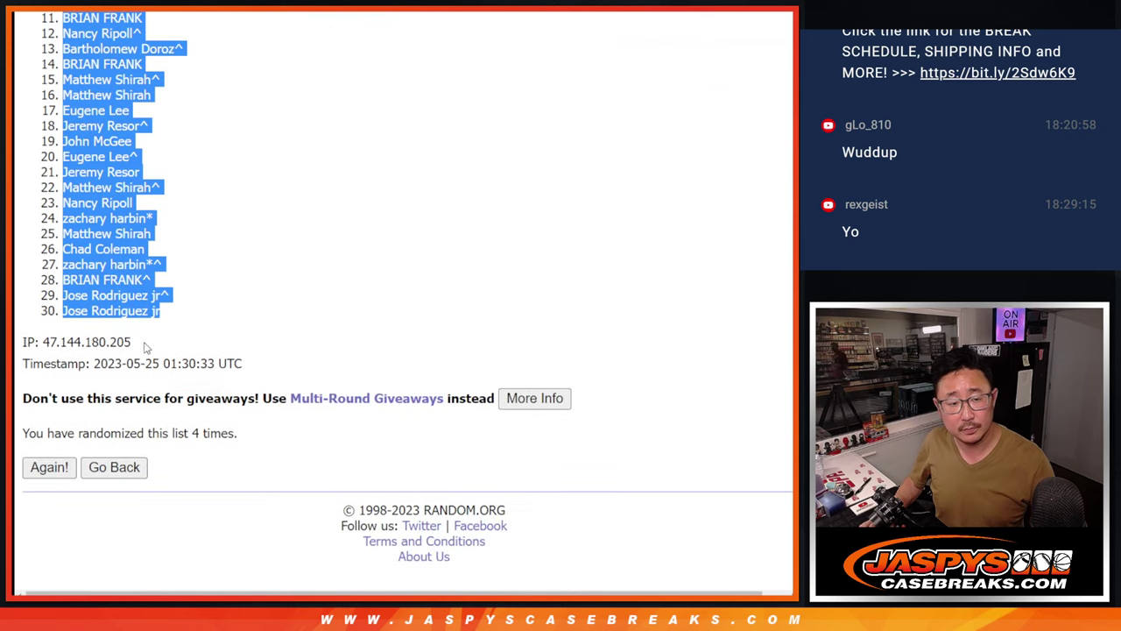
- Paste the shuffled names into column A of Sheet1
{"action": "key", "text": "ctrl+c"}
{"action": "key", "text": "ctrl+Tab"}
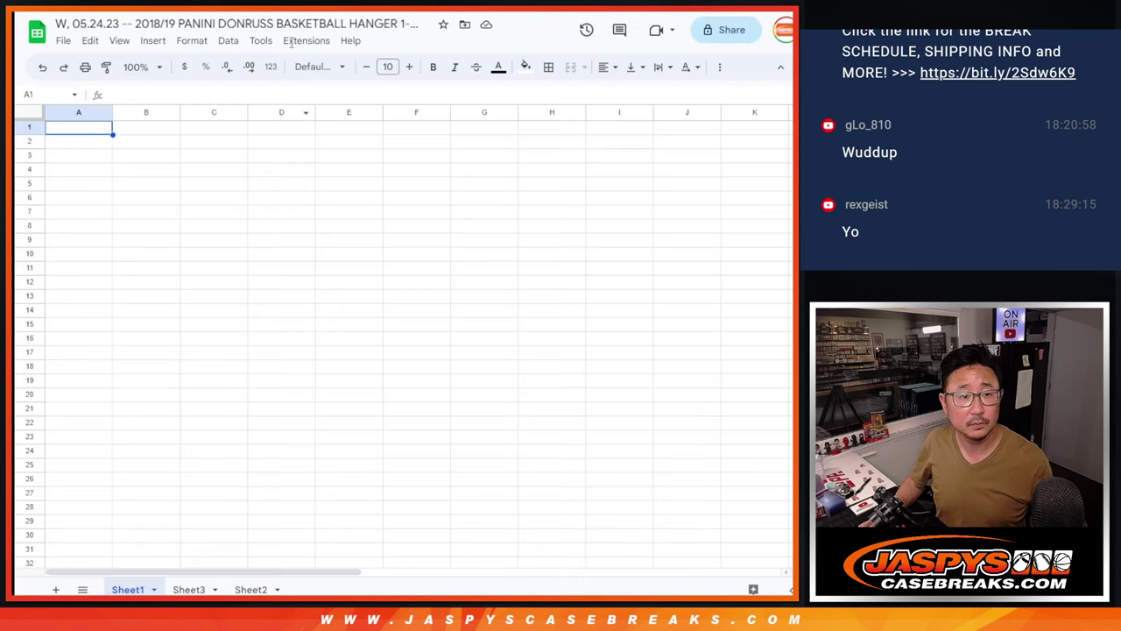
{"action": "key", "text": "ctrl+v"}
{"action": "key", "text": "ctrl+Tab"}
{"action": "key", "text": "ctrl+Tab"}
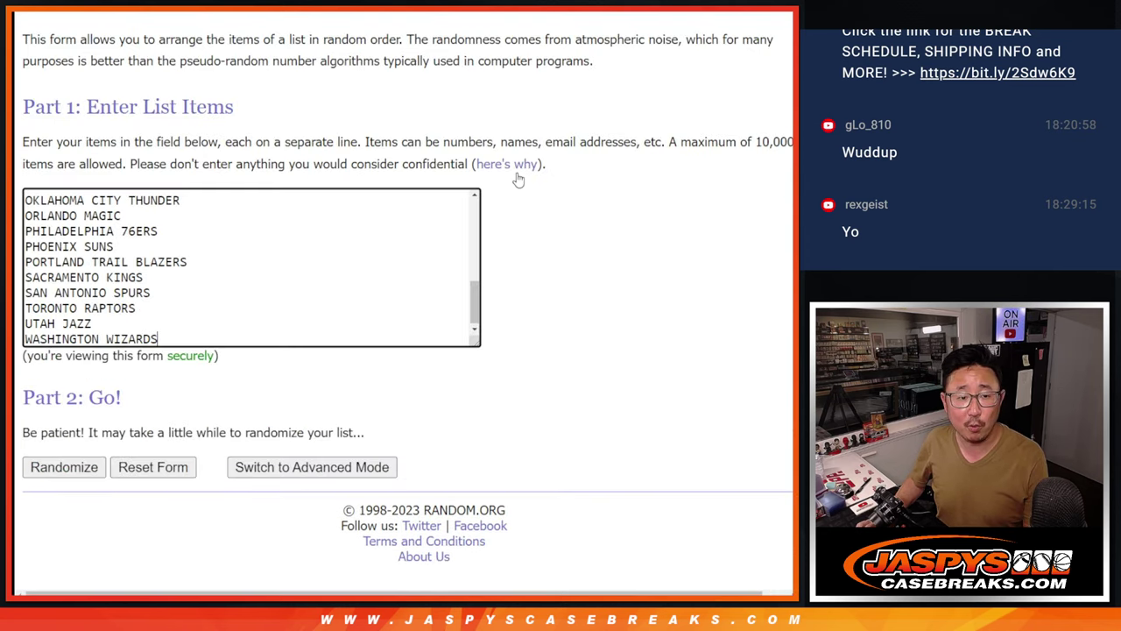
- Shuffle the 30 NBA teams, select the result, and return to cell B1
{"action": "left_click", "coordinate": [42, 468]}
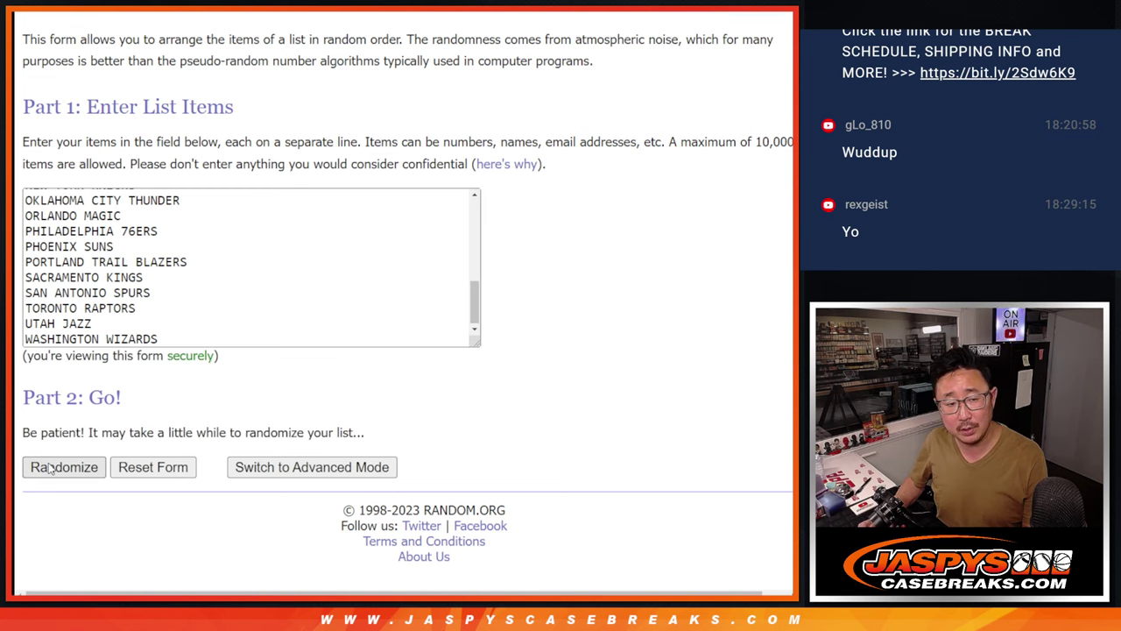
{"action": "left_click", "coordinate": [49, 468]}
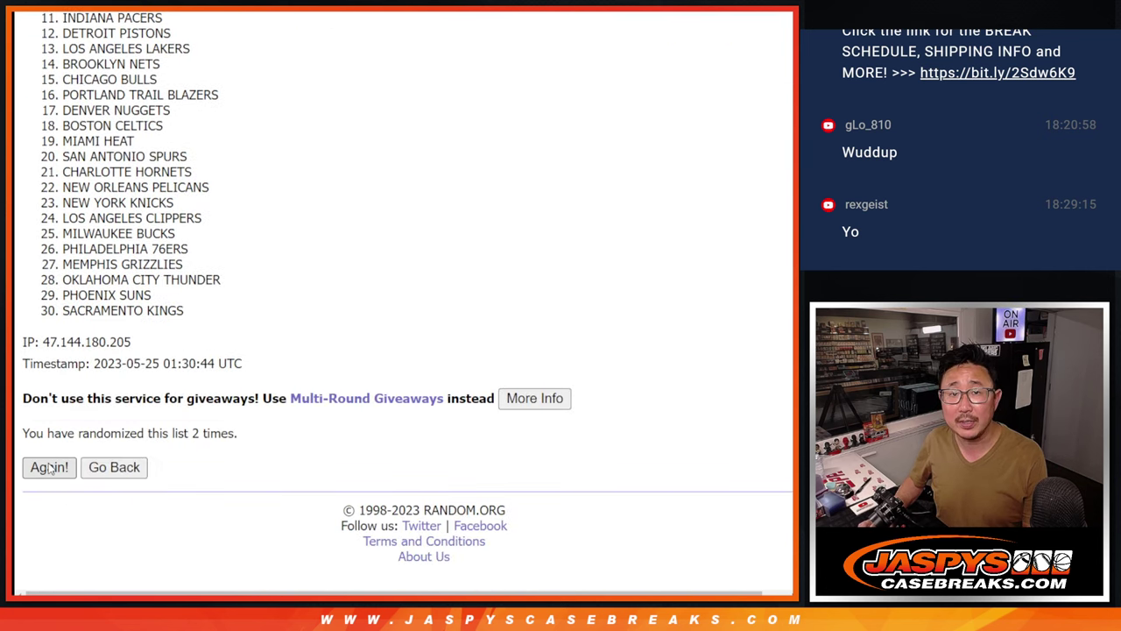
{"action": "left_click", "coordinate": [49, 467]}
{"action": "scroll", "coordinate": [268, 243], "scroll_direction": "up", "scroll_amount": 5}
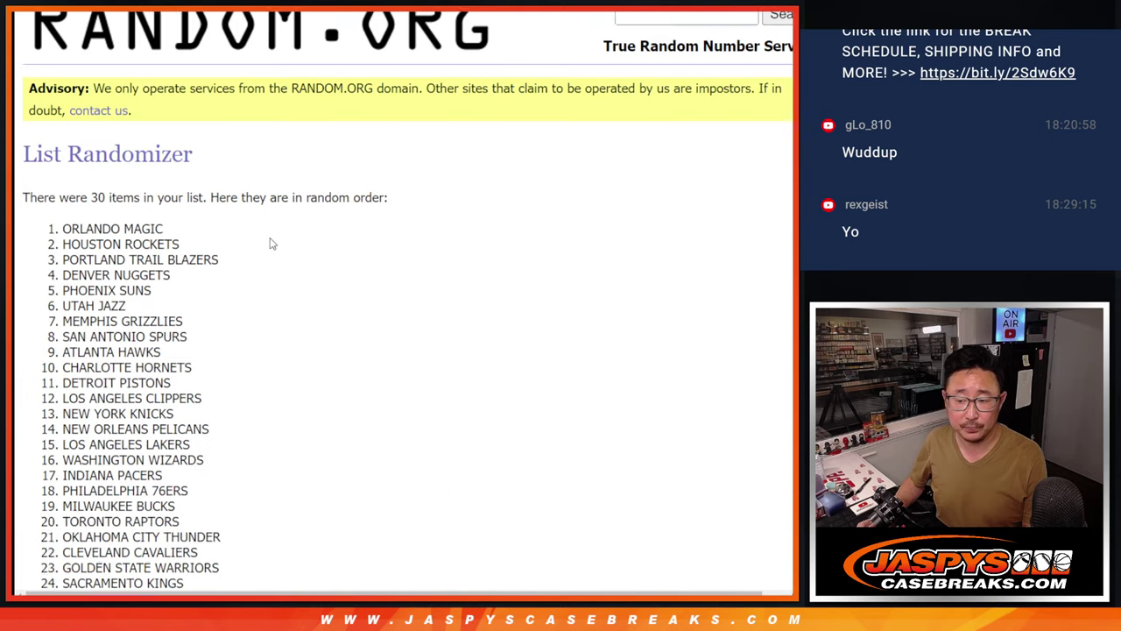
{"action": "scroll", "coordinate": [272, 243], "scroll_direction": "down", "scroll_amount": 5}
{"action": "scroll", "coordinate": [225, 240], "scroll_direction": "up", "scroll_amount": 3}
{"action": "mouse_move", "coordinate": [62, 131]}
{"action": "left_mouse_down"}
{"action": "mouse_move", "coordinate": [171, 300]}
{"action": "mouse_move", "coordinate": [242, 320]}
{"action": "left_mouse_up"}
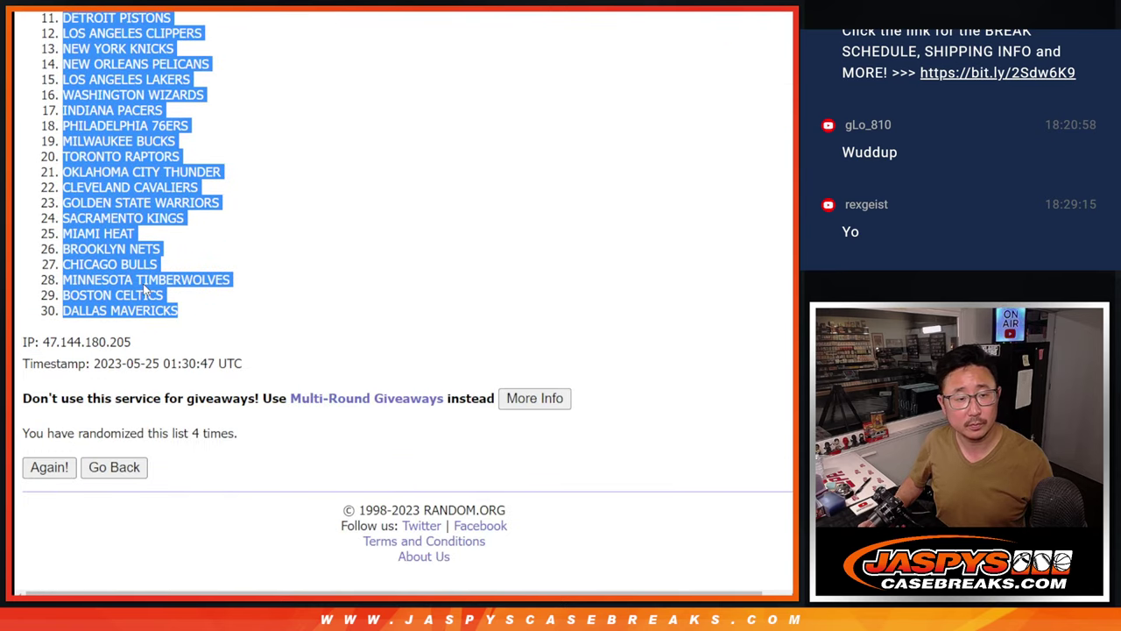
{"action": "key", "text": "alt+Tab"}
{"action": "left_click", "coordinate": [157, 122]}
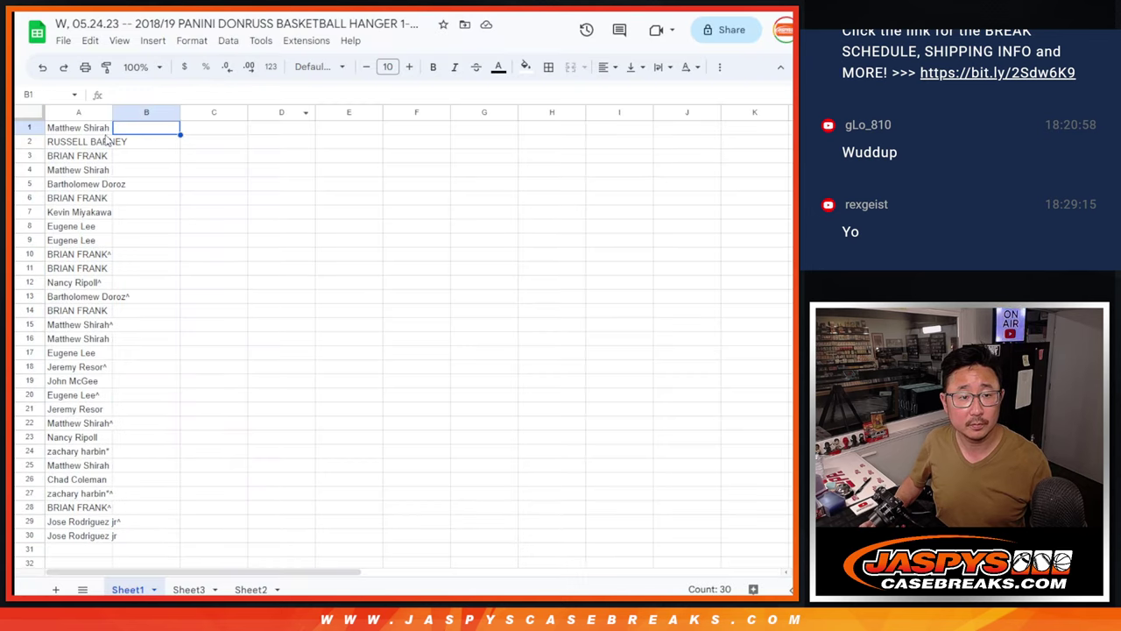
- Paste the teams into column B and set the whole sheet to Martel size 12
{"action": "key", "text": "ctrl+v"}
{"action": "key", "text": "ctrl+a"}
{"action": "left_click", "coordinate": [326, 74]}
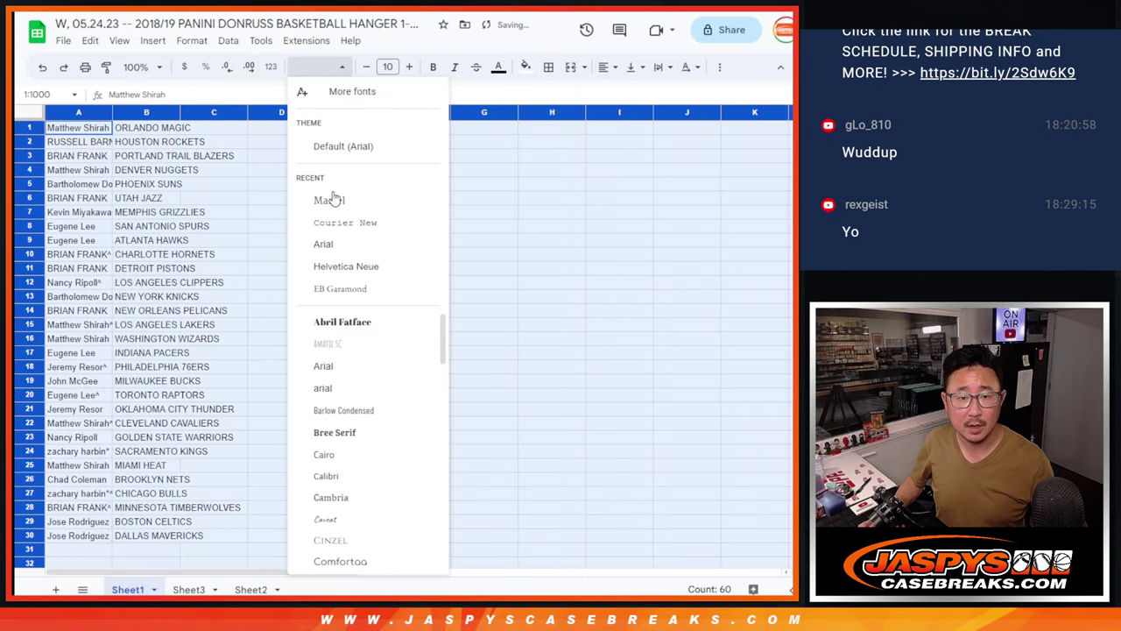
{"action": "left_click", "coordinate": [329, 197]}
{"action": "left_click", "coordinate": [388, 67]}
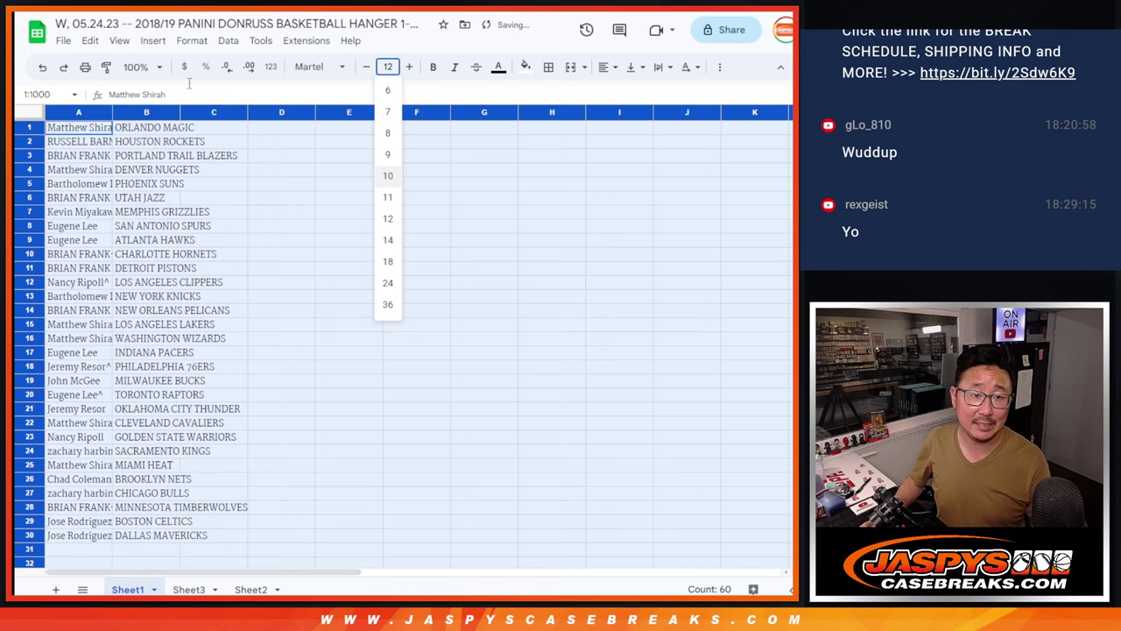
- Zoom the sheet to 150% and autofit columns A and B
{"action": "left_click", "coordinate": [149, 67]}
{"action": "left_click", "coordinate": [140, 198]}
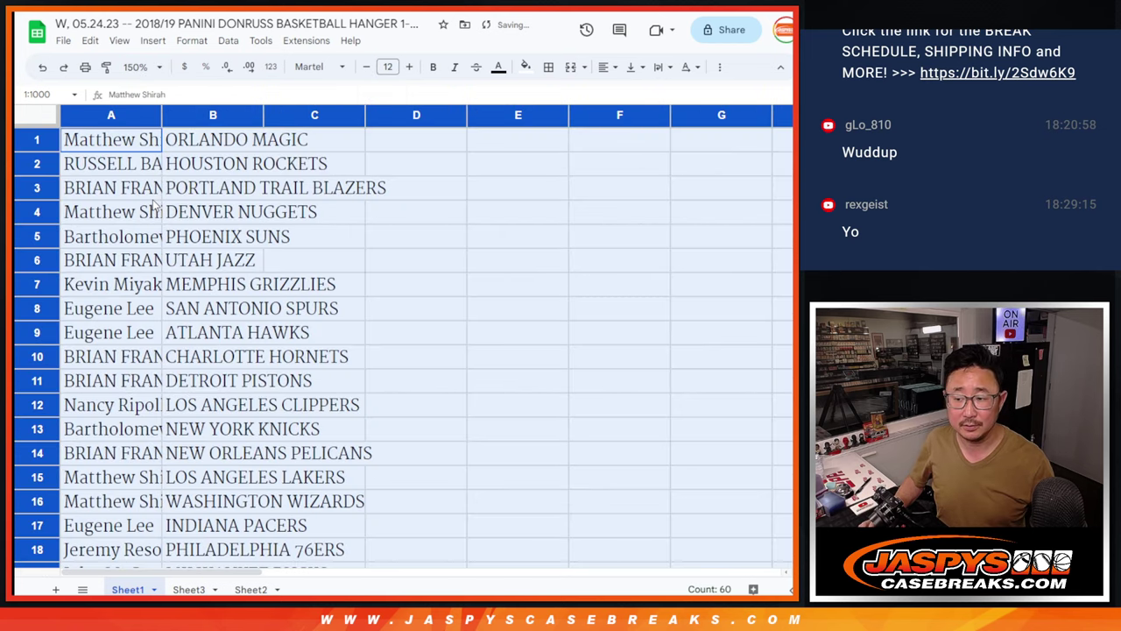
{"action": "double_click", "coordinate": [161, 115]}
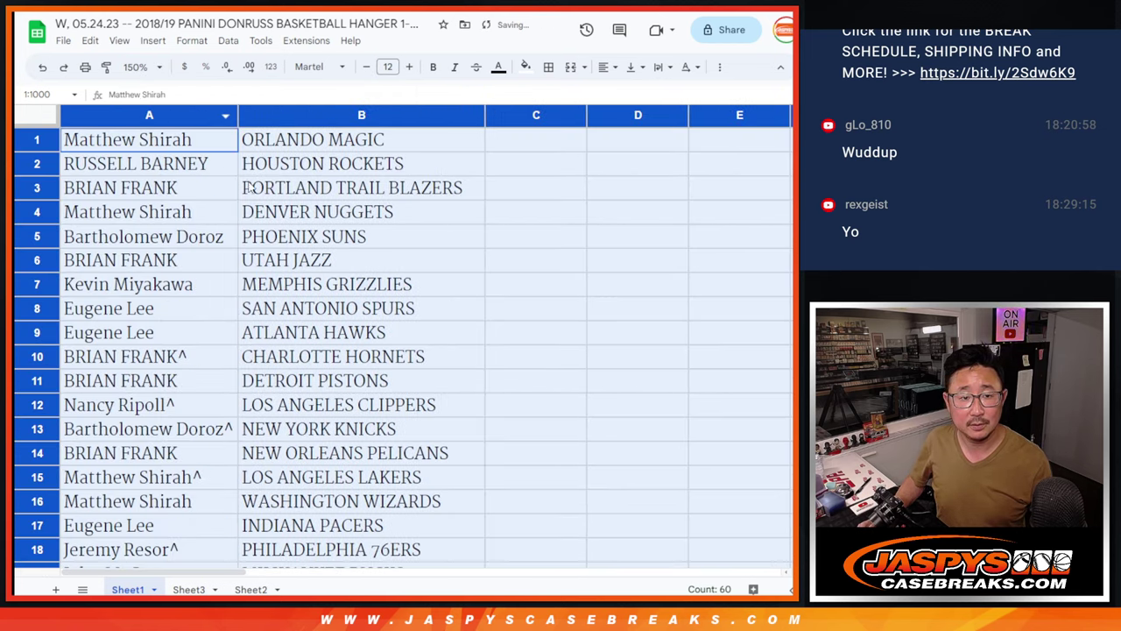
- Check the name–team pairs in two halves, rows 1–15 and rows 16–30
{"action": "left_click", "coordinate": [202, 140]}
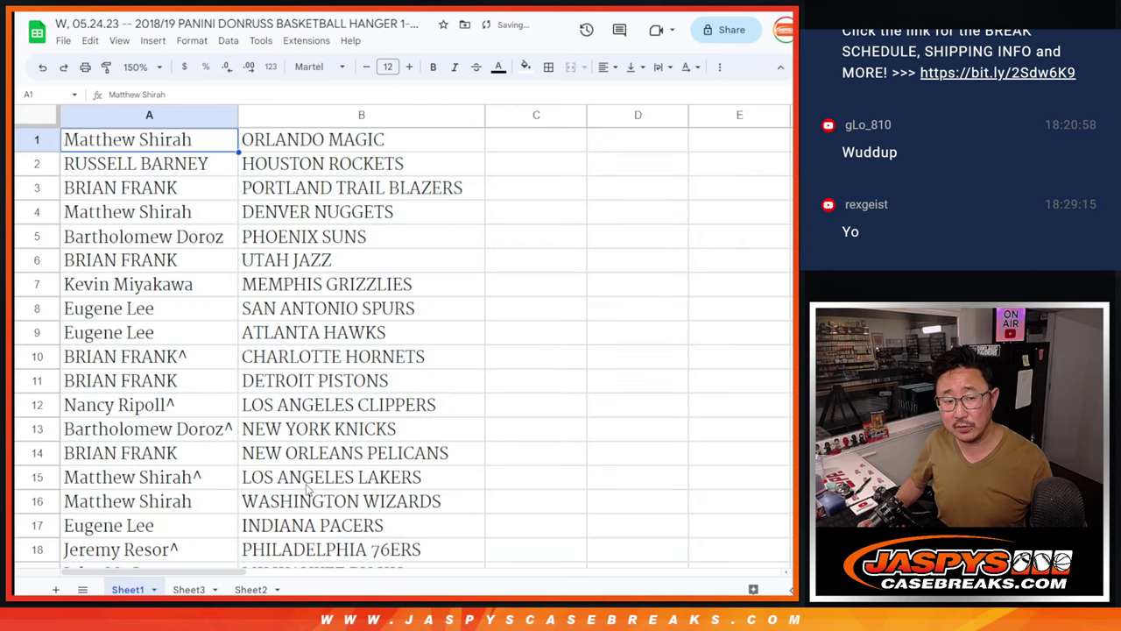
{"action": "left_click", "coordinate": [307, 489], "text": "shift"}
{"action": "scroll", "coordinate": [283, 482], "scroll_direction": "down", "scroll_amount": 5}
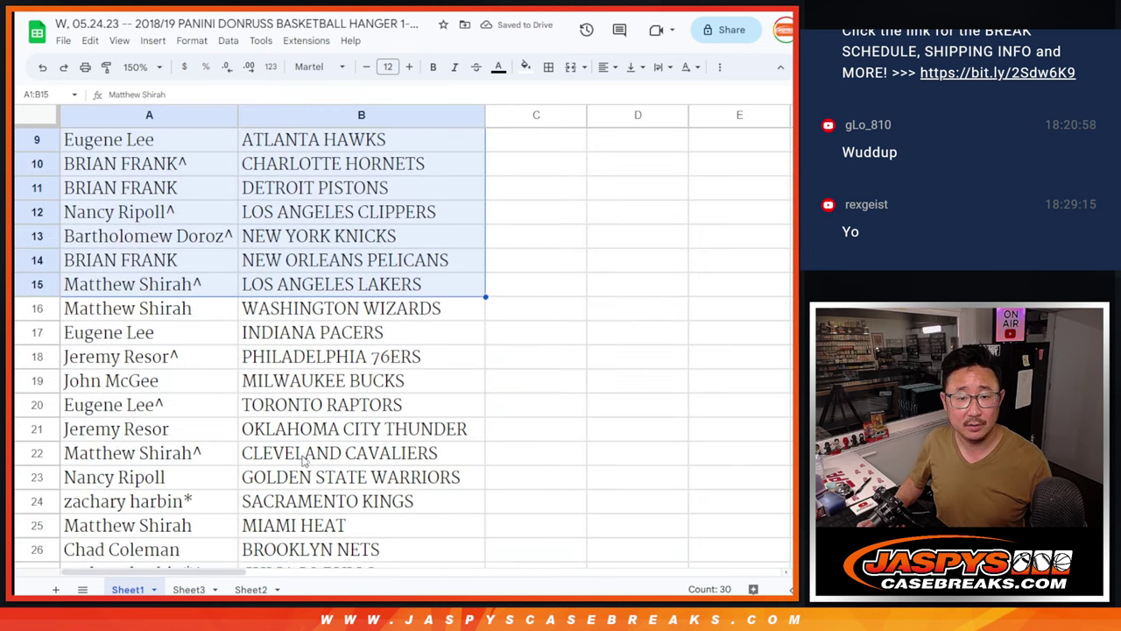
{"action": "scroll", "coordinate": [285, 420], "scroll_direction": "down", "scroll_amount": 2}
{"action": "scroll", "coordinate": [285, 355], "scroll_direction": "down", "scroll_amount": 1}
{"action": "left_click", "coordinate": [212, 172]}
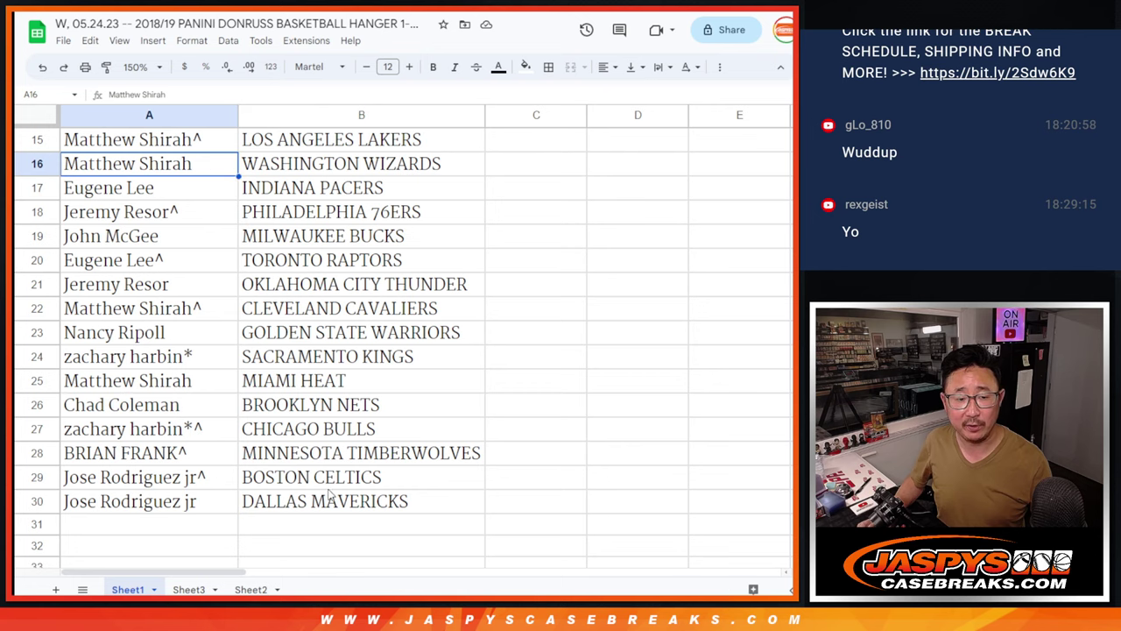
{"action": "left_click", "coordinate": [388, 501], "text": "shift"}
{"action": "scroll", "coordinate": [383, 226], "scroll_direction": "up", "scroll_amount": 7}
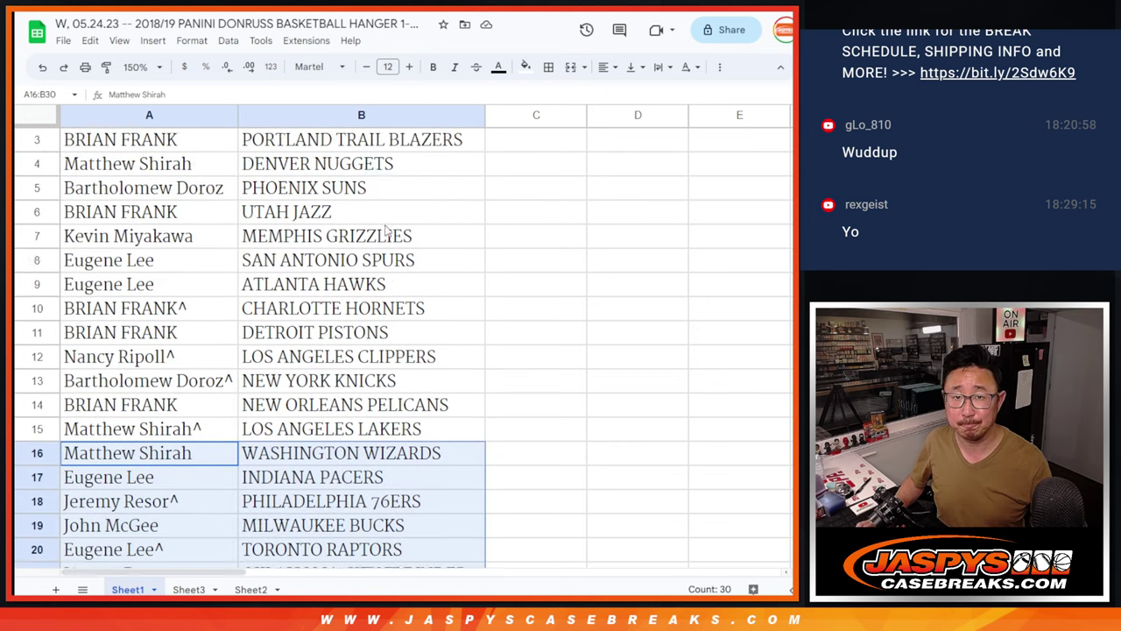
{"action": "scroll", "coordinate": [284, 129], "scroll_direction": "up", "scroll_amount": 1}
- Reduce the view zoom to 75%, then settle on 90%
{"action": "left_click", "coordinate": [140, 68]}
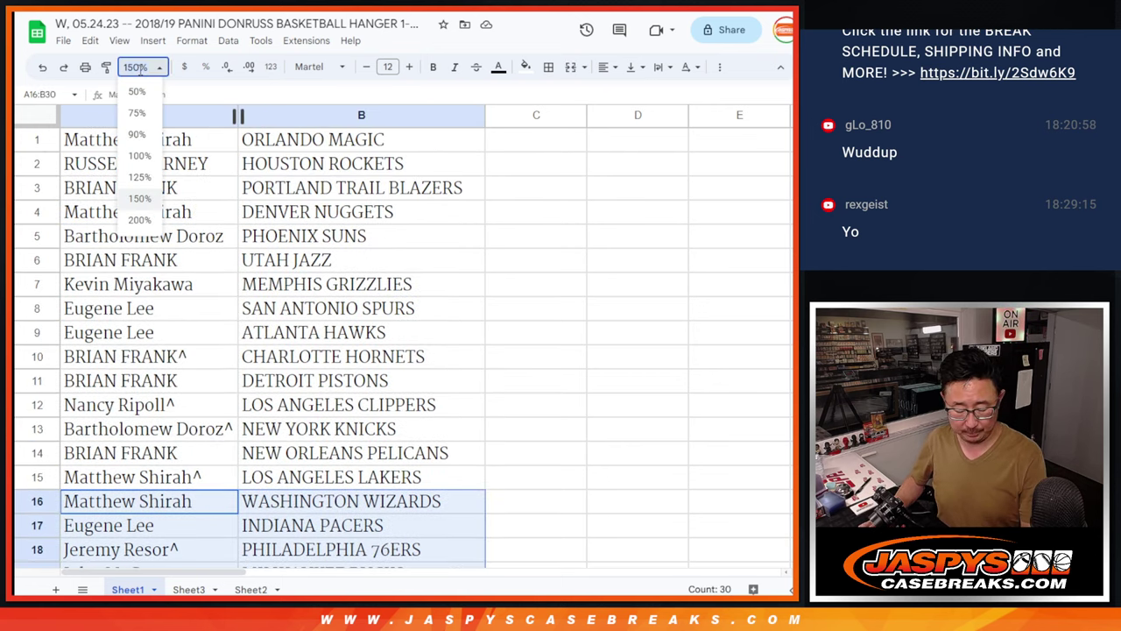
{"action": "left_click", "coordinate": [136, 113]}
{"action": "left_click", "coordinate": [140, 67]}
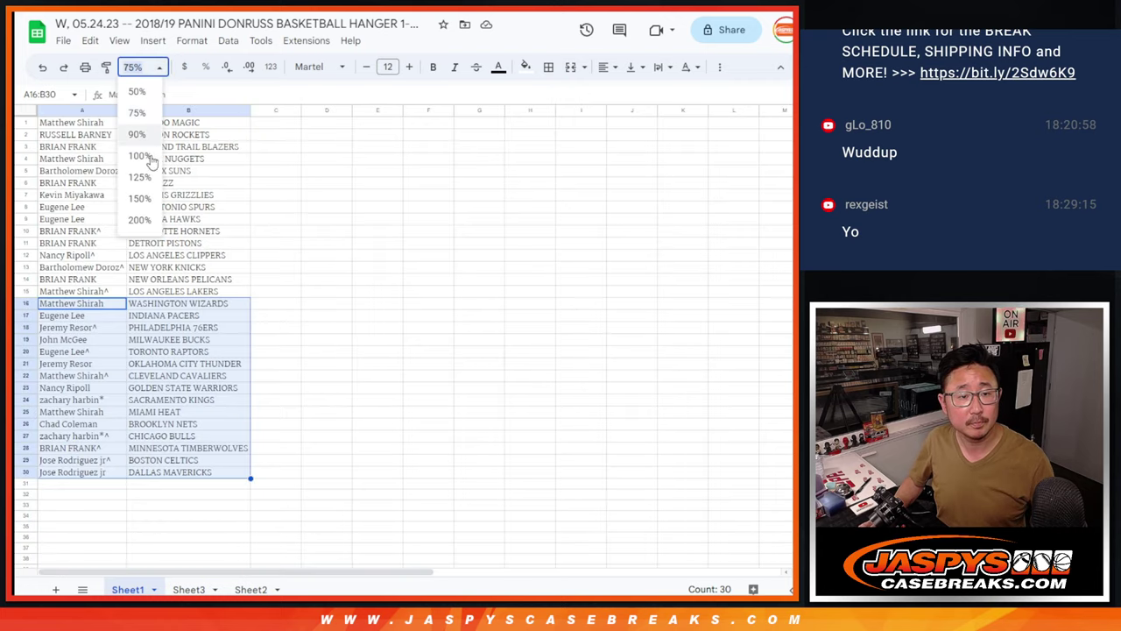
{"action": "left_click", "coordinate": [139, 135]}
- Sort the sheet A to Z by team column B and apply all borders to the table
{"action": "right_click", "coordinate": [250, 115]}
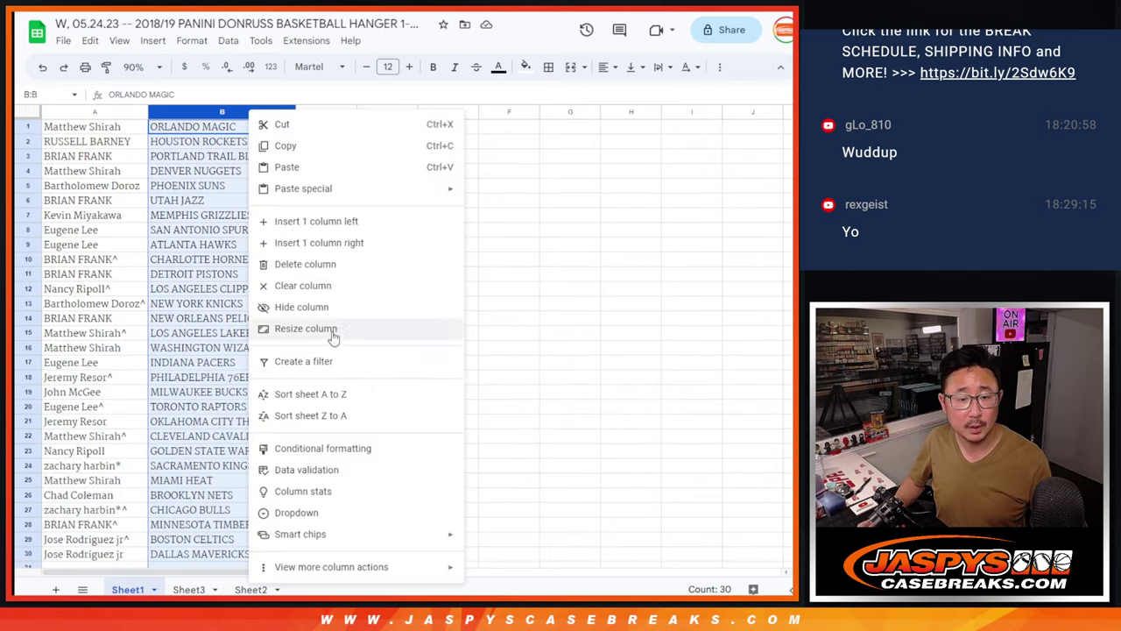
{"action": "left_click", "coordinate": [298, 393]}
{"action": "left_click", "coordinate": [118, 130]}
{"action": "key", "text": "ctrl+a"}
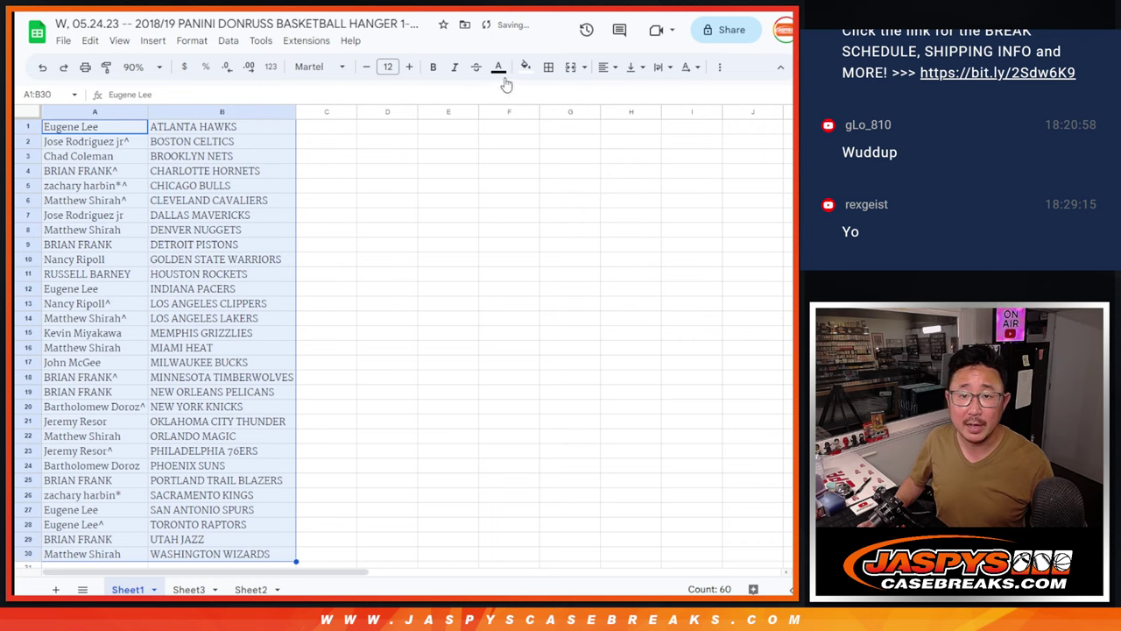
{"action": "left_click", "coordinate": [548, 66]}
{"action": "left_click", "coordinate": [556, 95]}
- Print the sheet in portrait with the workbook title in the header
{"action": "left_click", "coordinate": [85, 66]}
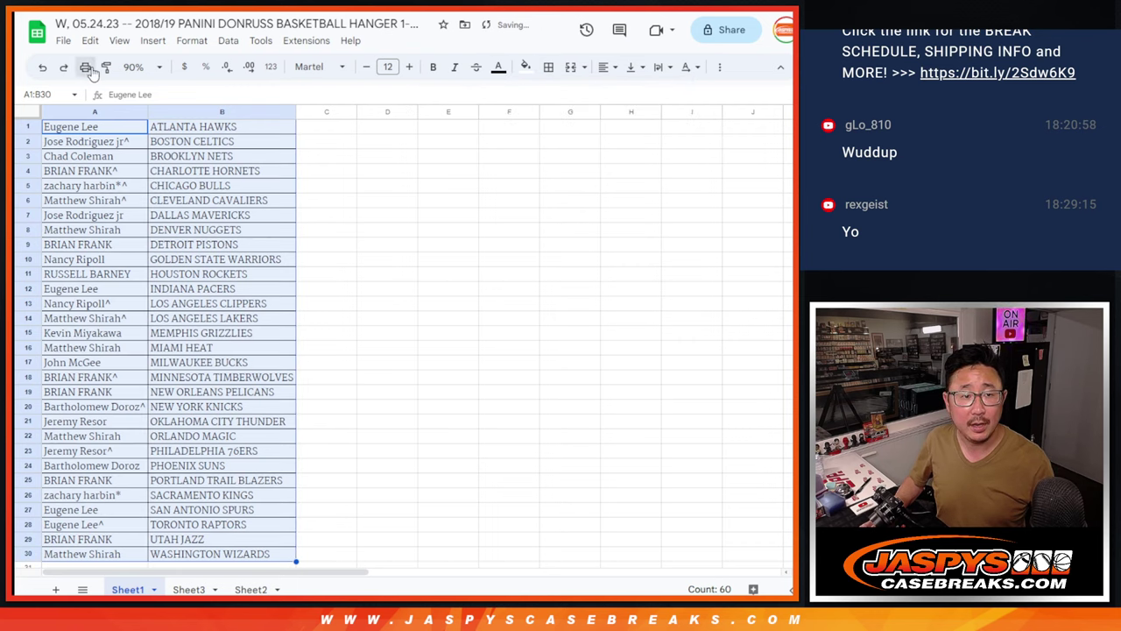
{"action": "left_click", "coordinate": [743, 205]}
{"action": "left_click", "coordinate": [684, 405]}
{"action": "left_click", "coordinate": [655, 457]}
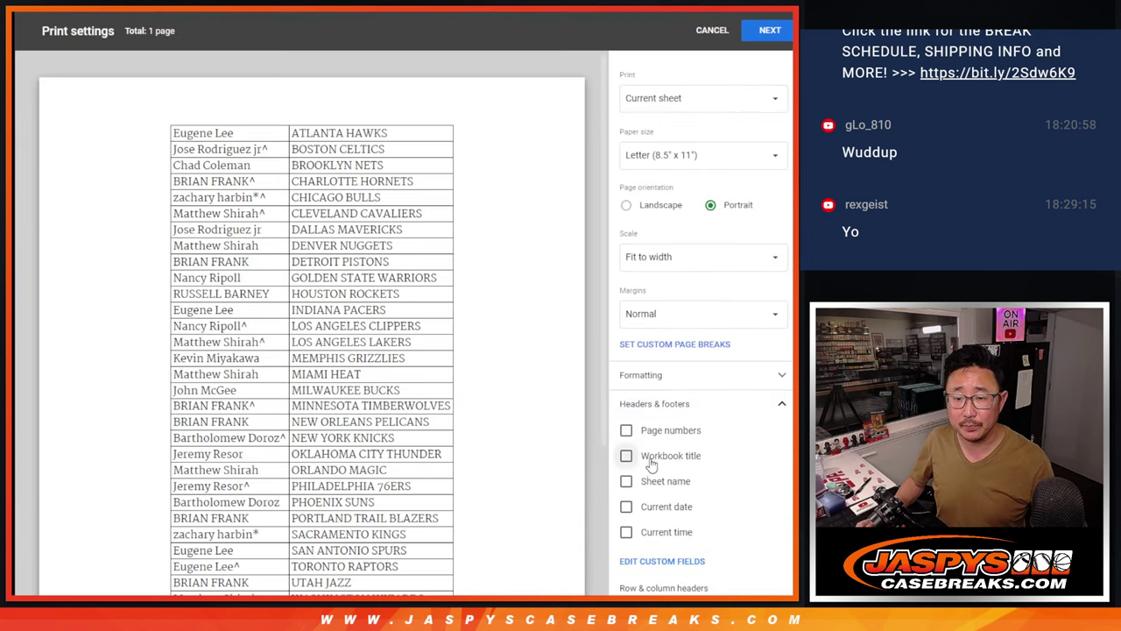
{"action": "left_click", "coordinate": [771, 33]}
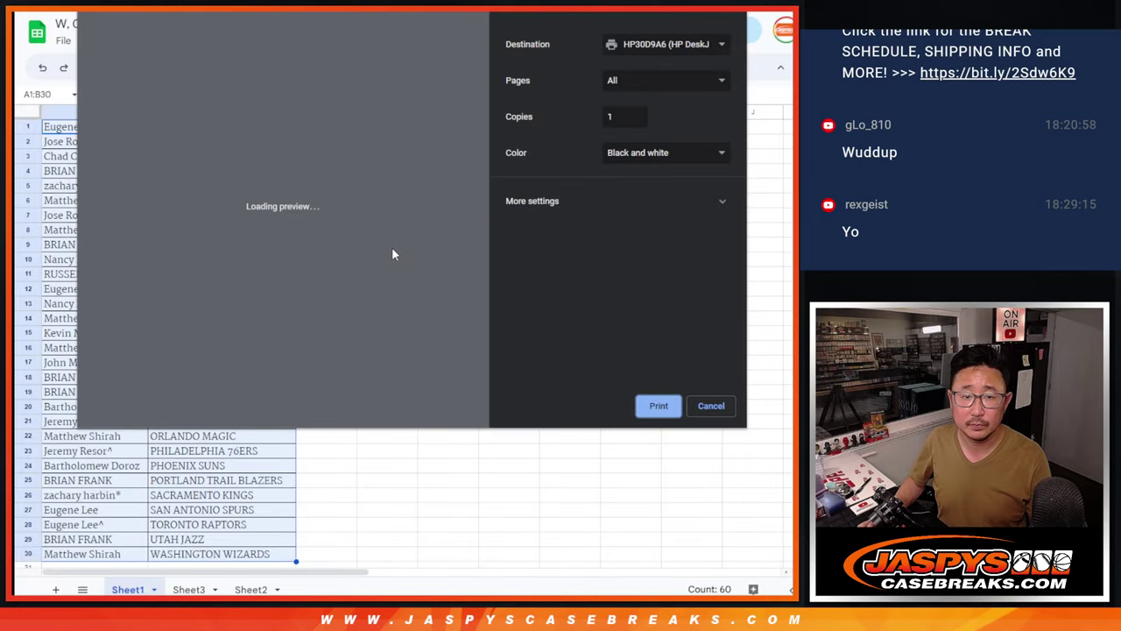
{"action": "key", "text": "Return"}
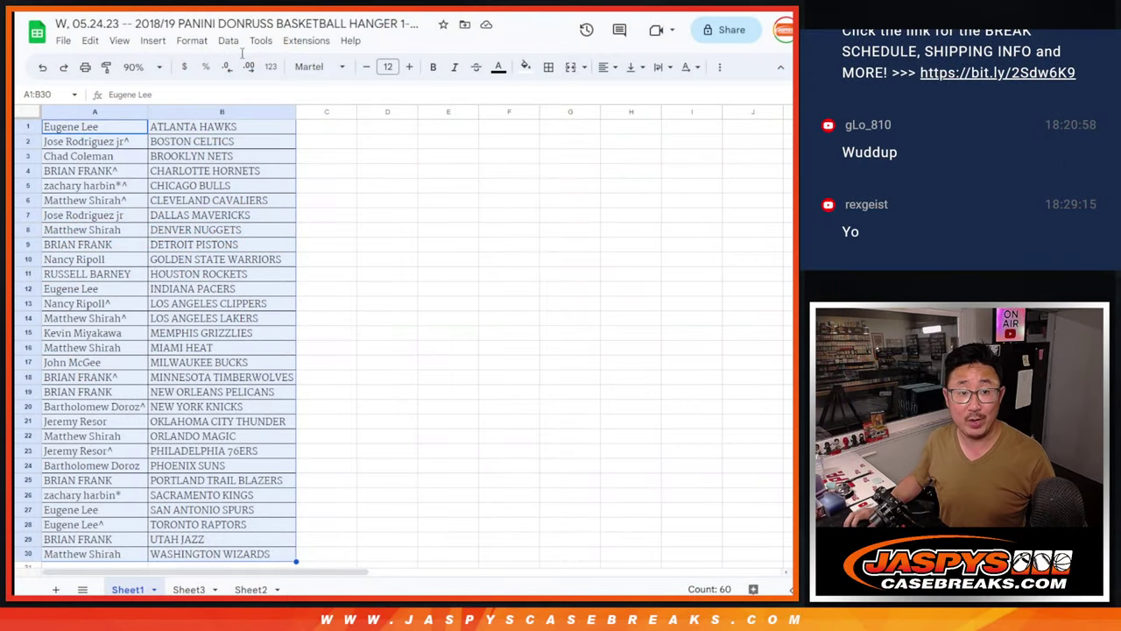
- Select the 30 names in A1:A30 of Sheet1, then view Sheet2's spot rules
{"action": "left_click_drag", "start_coordinate": [134, 130], "coordinate": [123, 449]}
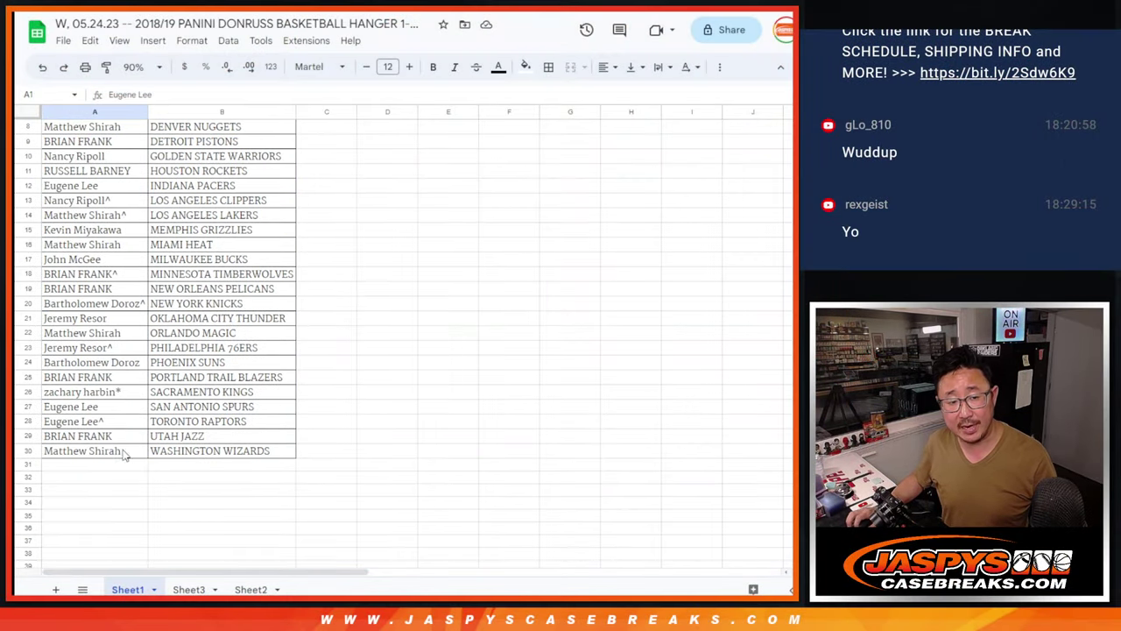
{"action": "scroll", "coordinate": [346, 322], "scroll_direction": "up", "scroll_amount": 3}
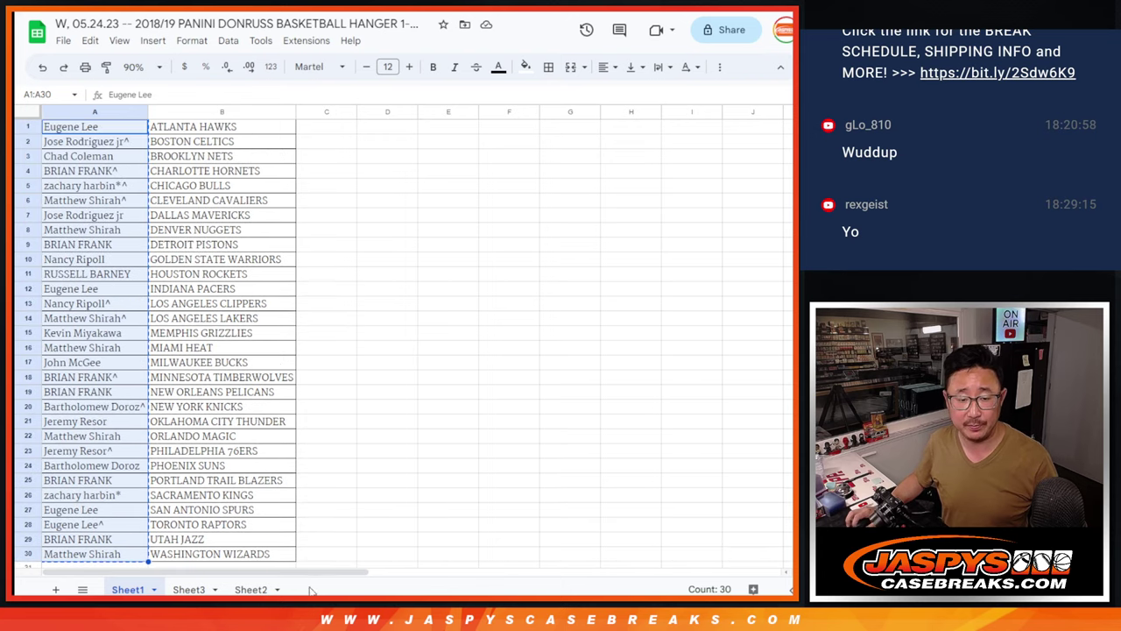
{"action": "left_click", "coordinate": [252, 589]}
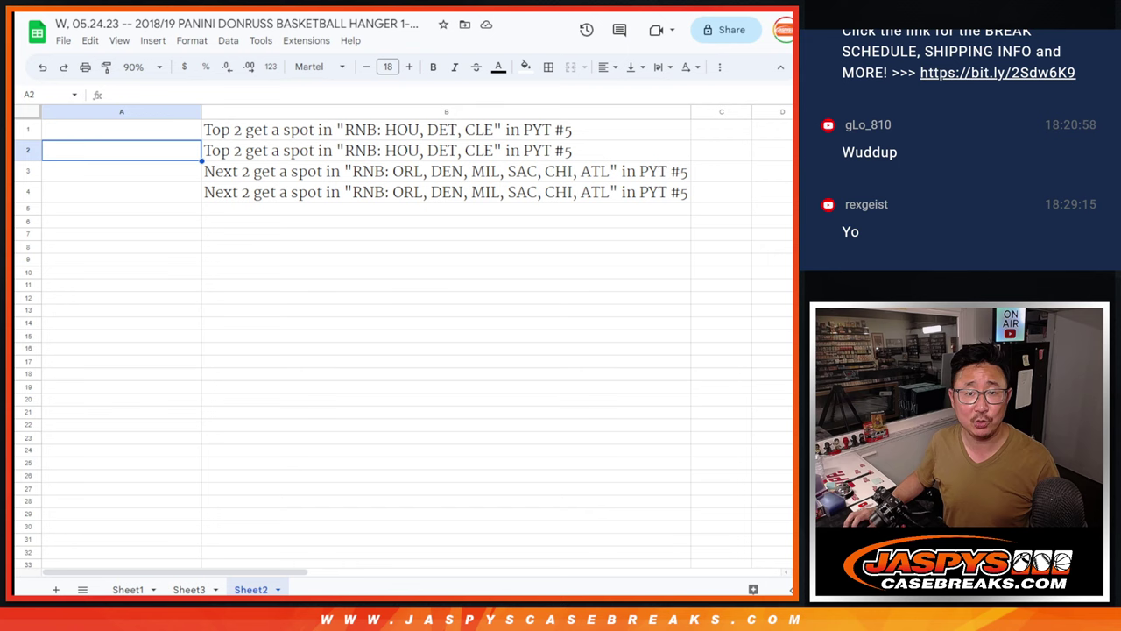
- Paste the 30 copied names into the List Randomizer and resize its box
{"action": "key", "text": "ctrl+Tab"}
{"action": "key", "text": "ctrl+Tab"}
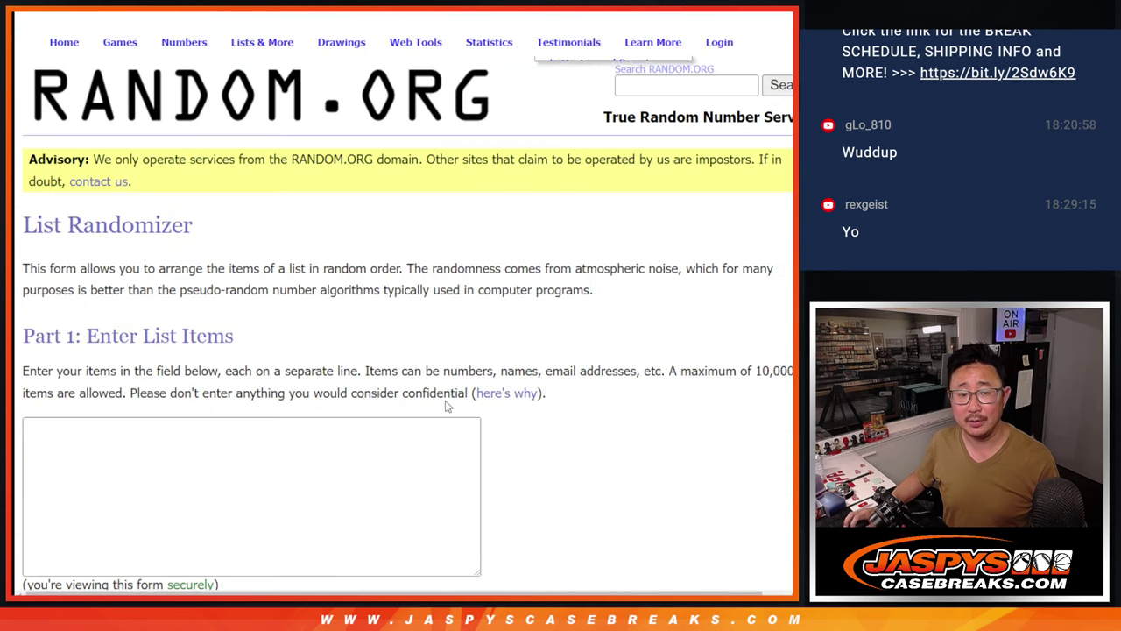
{"action": "key", "text": "ctrl+v"}
{"action": "scroll", "coordinate": [521, 362], "scroll_direction": "down", "scroll_amount": 3}
{"action": "left_click_drag", "start_coordinate": [479, 344], "coordinate": [482, 471]}
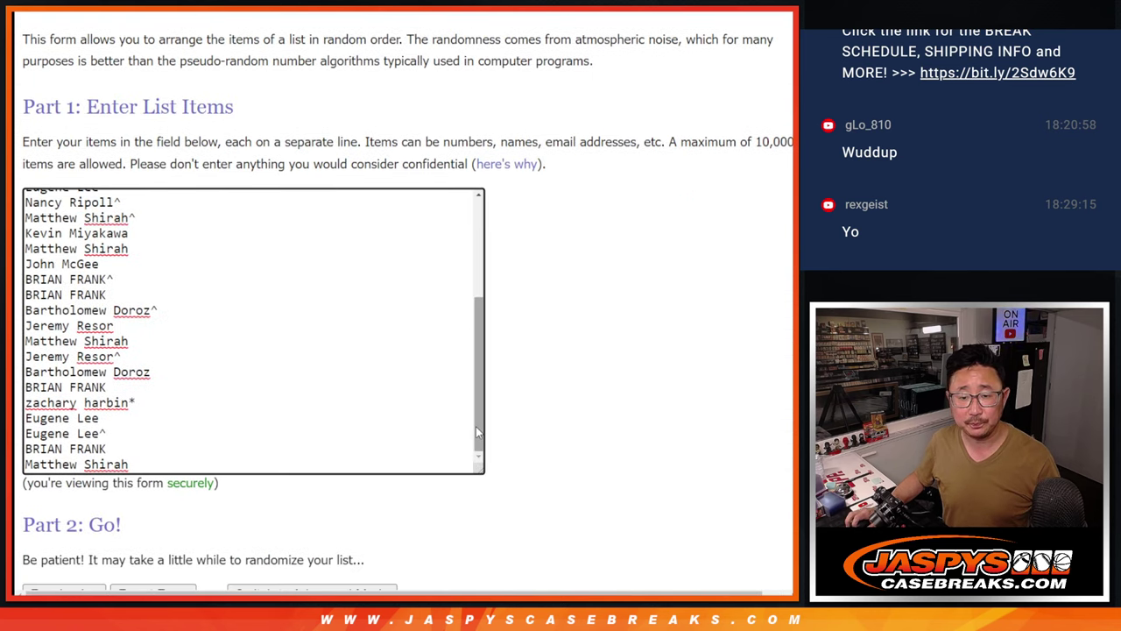
{"action": "left_click_drag", "start_coordinate": [476, 426], "coordinate": [480, 263]}
- Roll two dice, getting 5 and 4 for nine, and return to the randomizer
{"action": "key", "text": "ctrl+shift+Tab"}
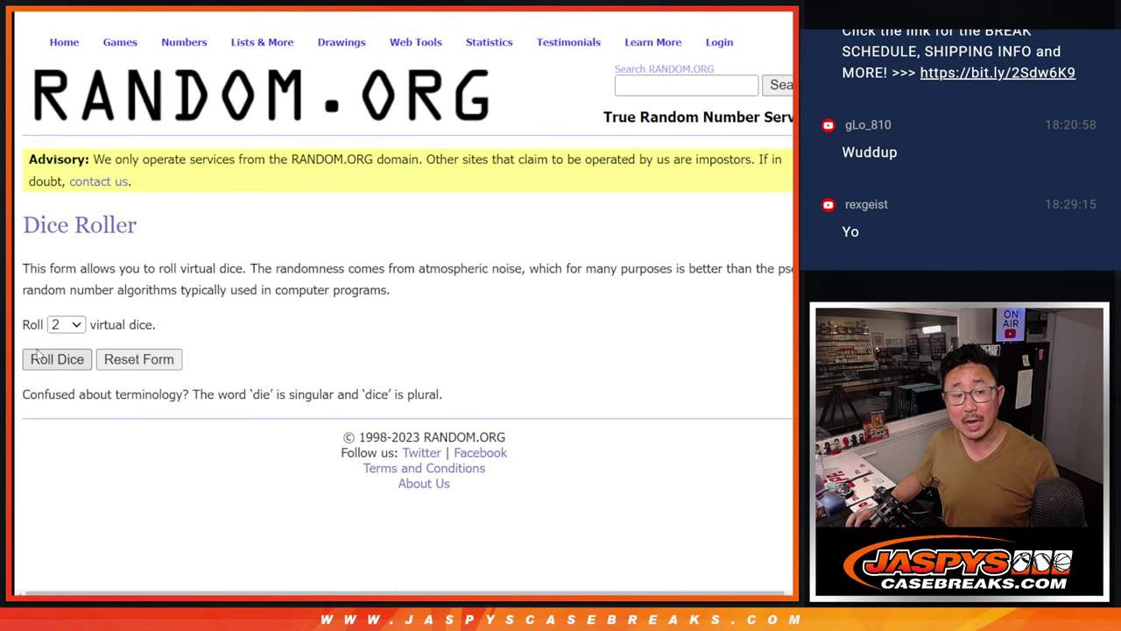
{"action": "left_click", "coordinate": [43, 360]}
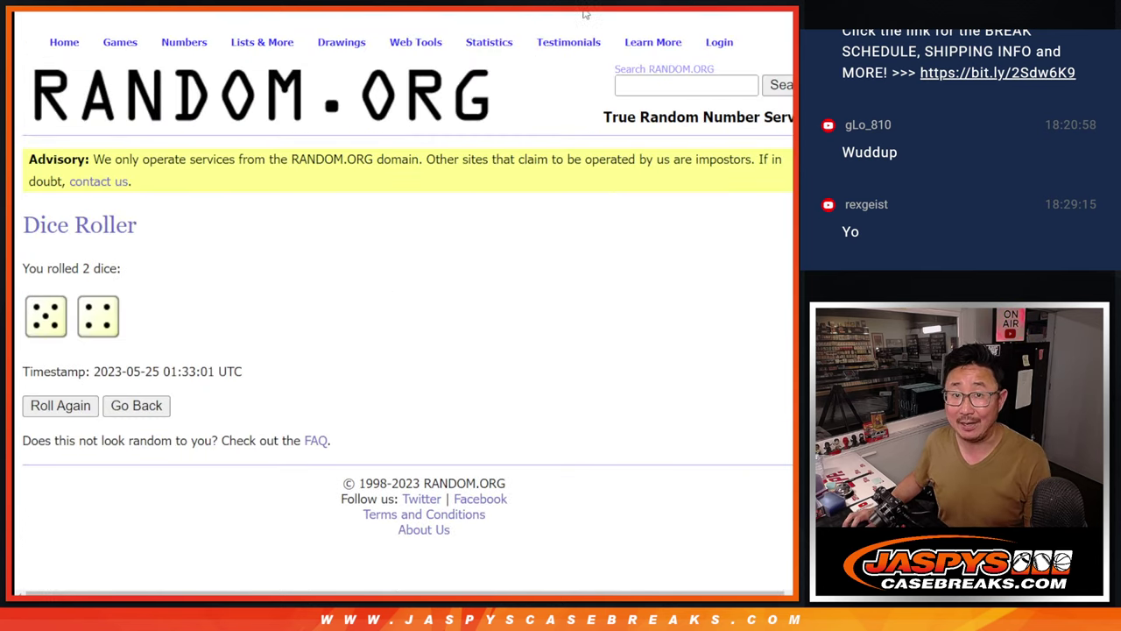
{"action": "key", "text": "ctrl+Tab"}
- Shuffle the RANDOM.ORG name list nine times to match the dice total
{"action": "scroll", "coordinate": [438, 408], "scroll_direction": "down", "scroll_amount": 3}
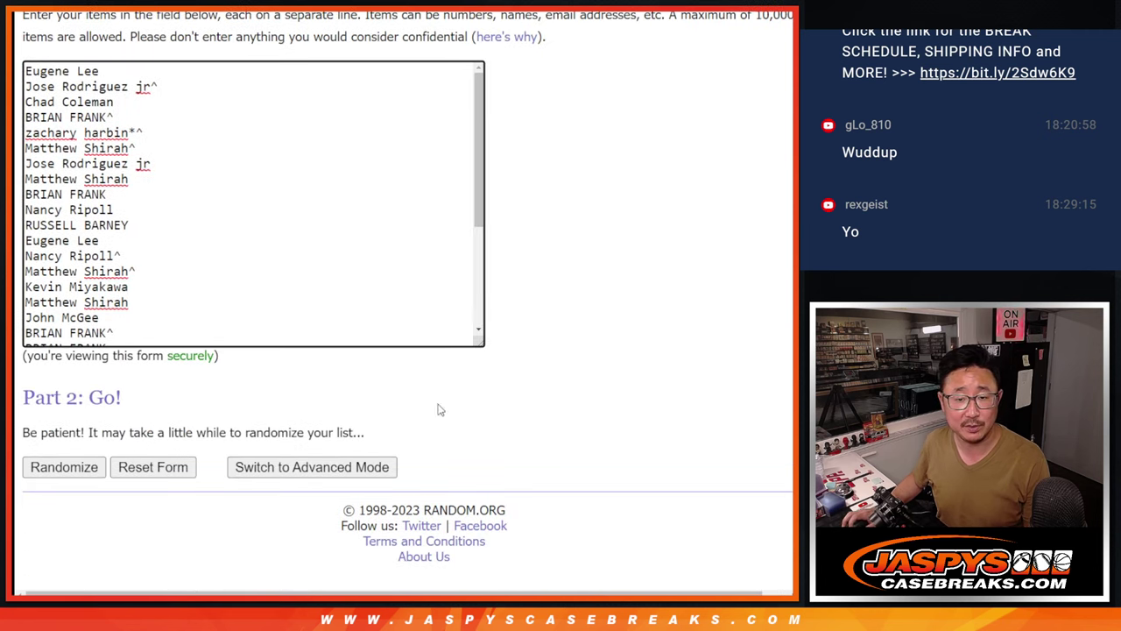
{"action": "left_click", "coordinate": [48, 466]}
{"action": "scroll", "coordinate": [49, 469], "scroll_direction": "down", "scroll_amount": 5}
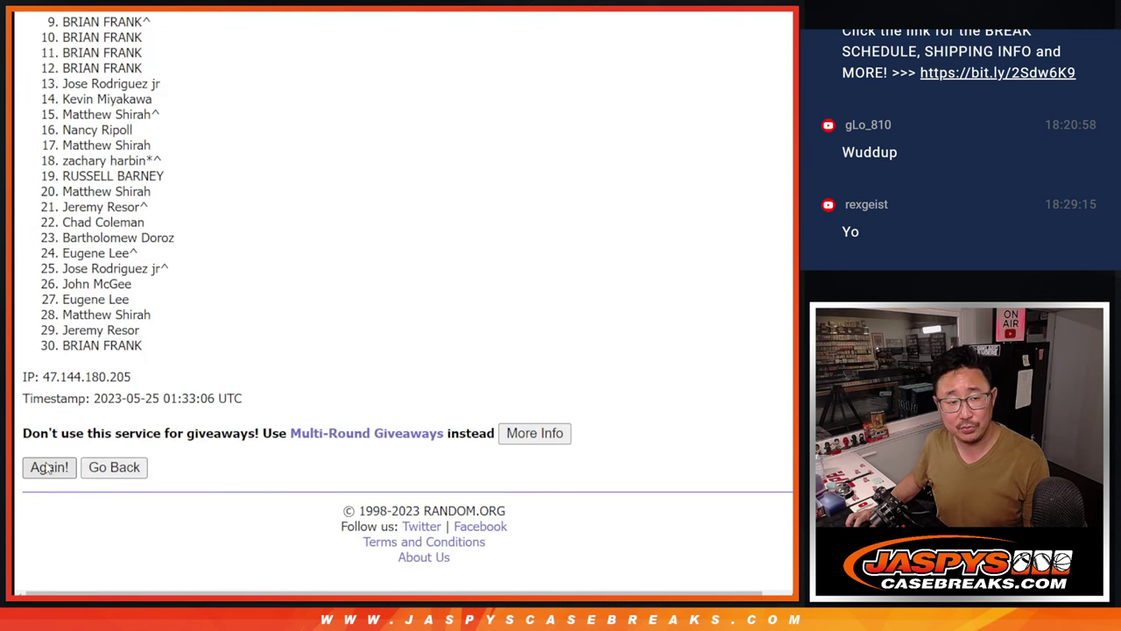
{"action": "left_click", "coordinate": [49, 467]}
{"action": "scroll", "coordinate": [49, 467], "scroll_direction": "down", "scroll_amount": 5}
{"action": "left_click", "coordinate": [50, 467]}
{"action": "scroll", "coordinate": [49, 467], "scroll_direction": "down", "scroll_amount": 5}
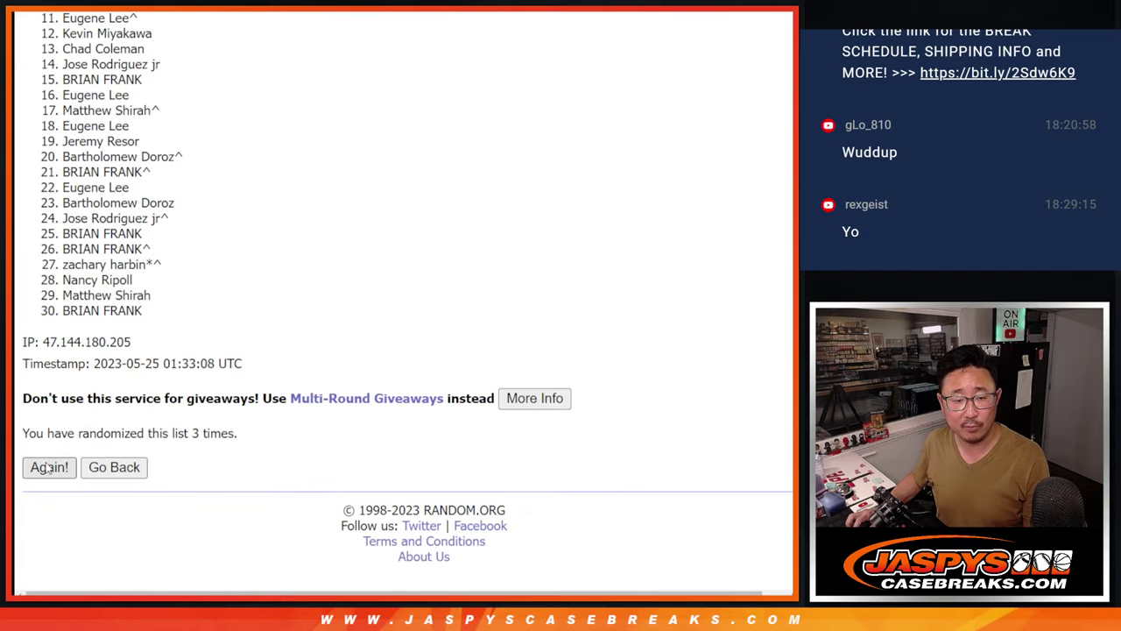
{"action": "left_click", "coordinate": [49, 467]}
{"action": "scroll", "coordinate": [49, 467], "scroll_direction": "down", "scroll_amount": 5}
{"action": "scroll", "coordinate": [49, 467], "scroll_direction": "down", "scroll_amount": 5}
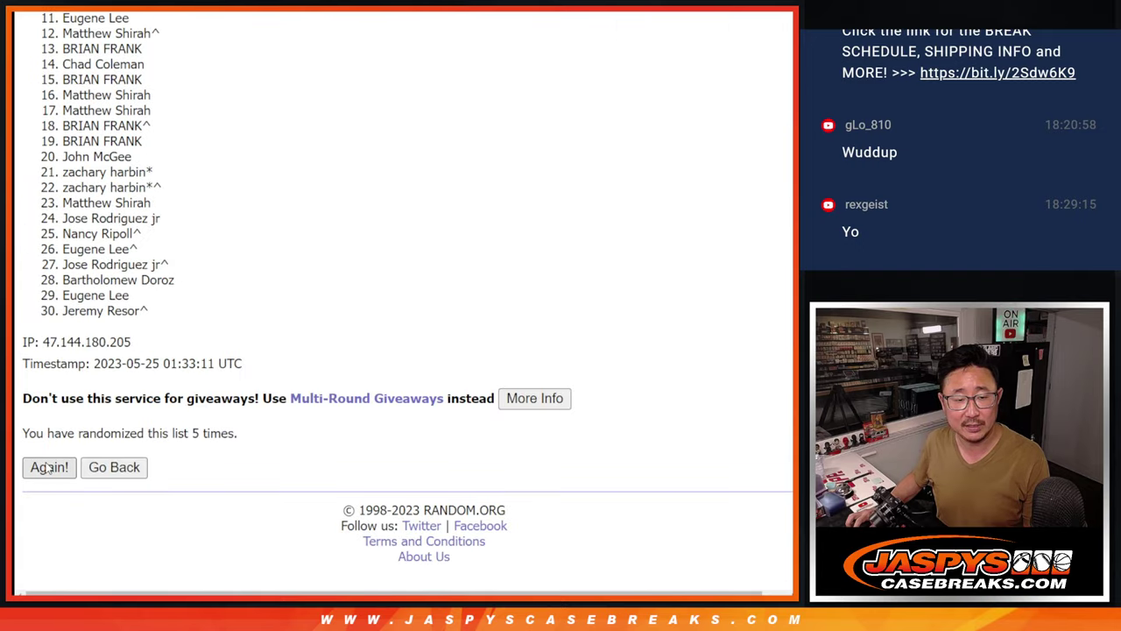
{"action": "left_click", "coordinate": [49, 466]}
{"action": "scroll", "coordinate": [49, 467], "scroll_direction": "down", "scroll_amount": 5}
{"action": "left_click", "coordinate": [49, 467]}
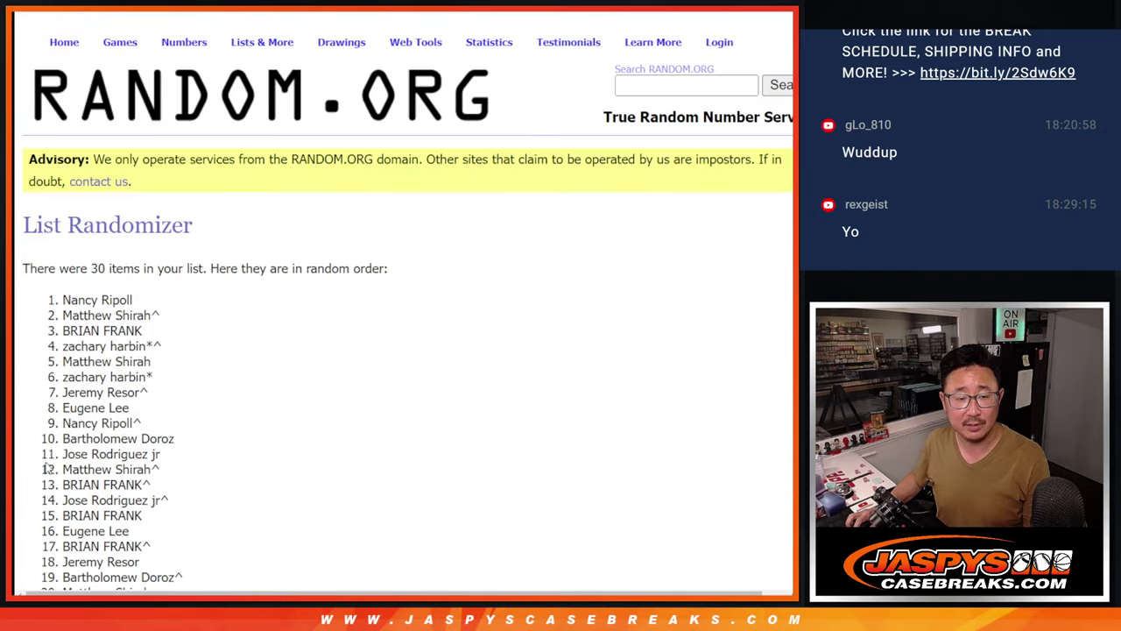
{"action": "scroll", "coordinate": [50, 467], "scroll_direction": "down", "scroll_amount": 5}
{"action": "left_click", "coordinate": [50, 467]}
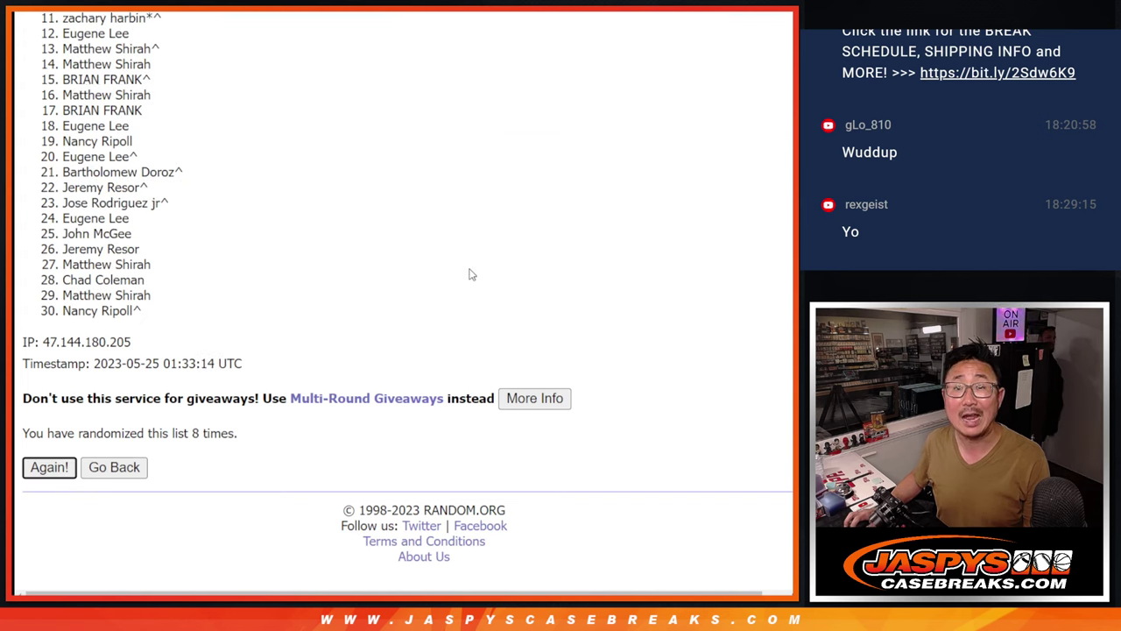
{"action": "key", "text": "Return"}
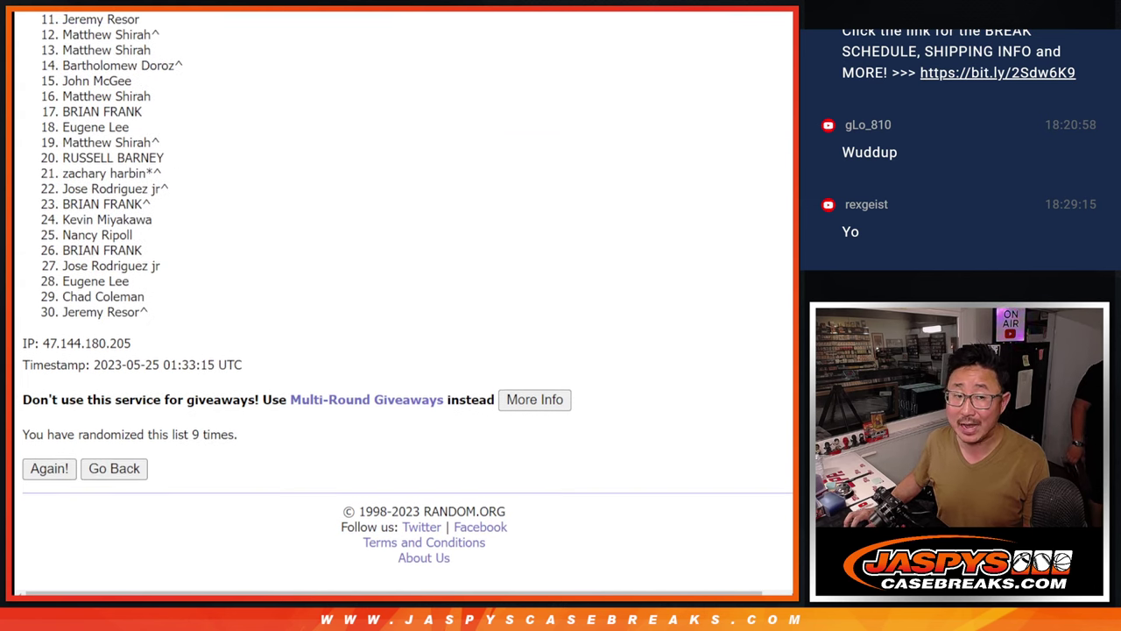
- Scroll back to the top and select the first four names of the final order
{"action": "scroll", "coordinate": [756, 249], "scroll_direction": "up", "scroll_amount": 1}
{"action": "scroll", "coordinate": [407, 298], "scroll_direction": "up", "scroll_amount": 1}
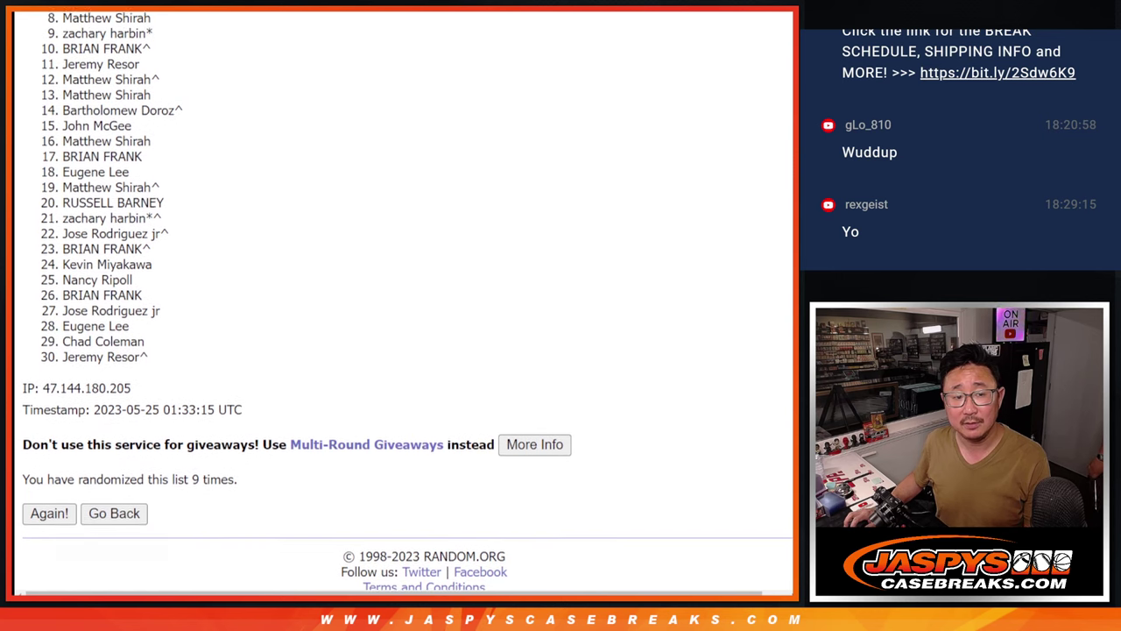
{"action": "scroll", "coordinate": [408, 298], "scroll_direction": "up", "scroll_amount": 1}
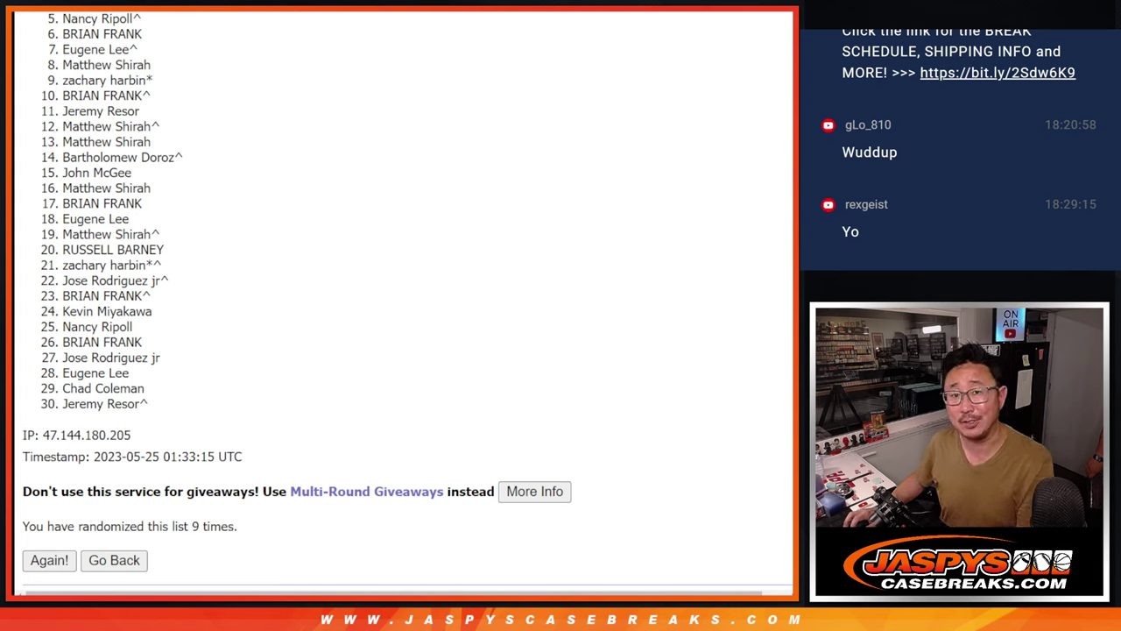
{"action": "scroll", "coordinate": [403, 298], "scroll_direction": "up", "scroll_amount": 1}
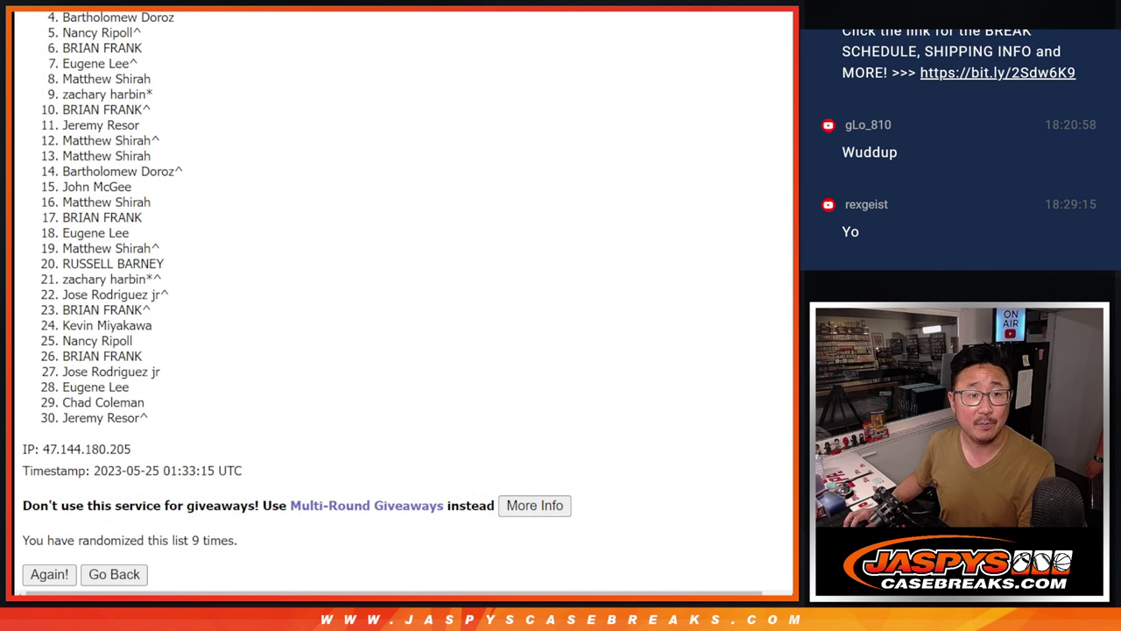
{"action": "scroll", "coordinate": [403, 298], "scroll_direction": "up", "scroll_amount": 1}
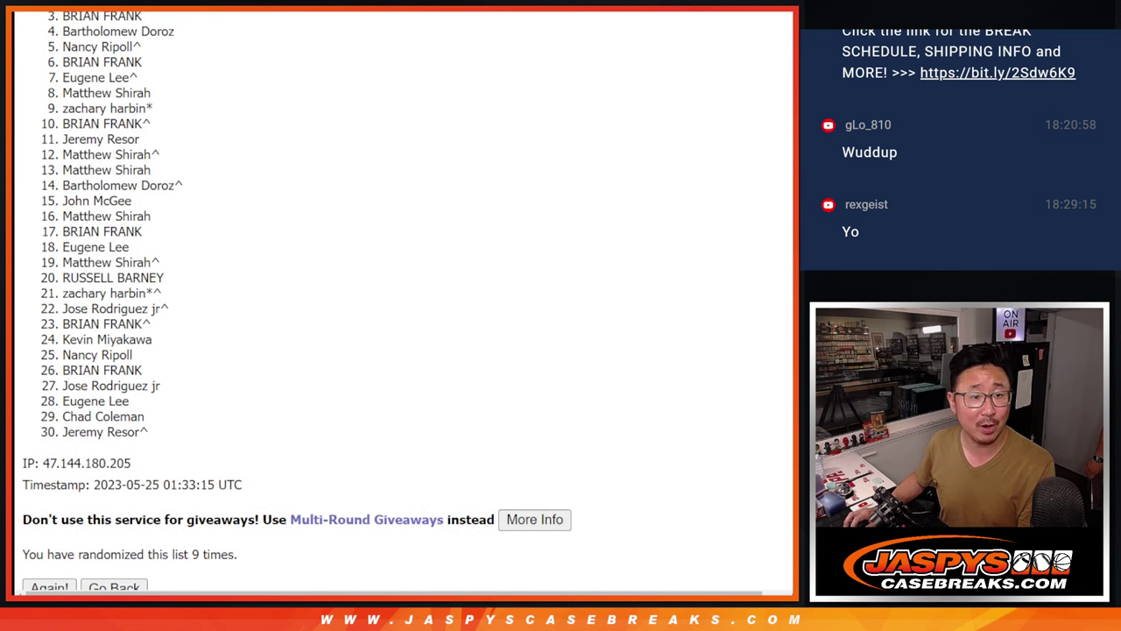
{"action": "scroll", "coordinate": [403, 298], "scroll_direction": "up", "scroll_amount": 1}
{"action": "scroll", "coordinate": [403, 298], "scroll_direction": "up", "scroll_amount": 1}
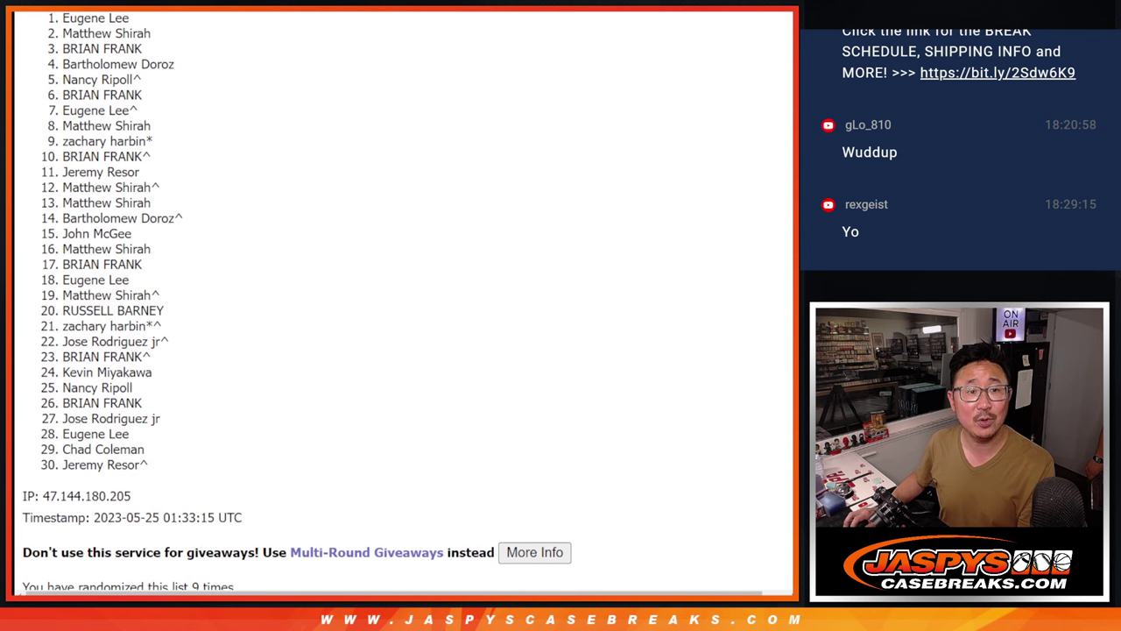
{"action": "mouse_move", "coordinate": [60, 19]}
{"action": "left_mouse_down"}
{"action": "mouse_move", "coordinate": [155, 50]}
{"action": "mouse_move", "coordinate": [173, 73]}
{"action": "left_mouse_up"}
{"action": "key", "text": "ctrl+c"}
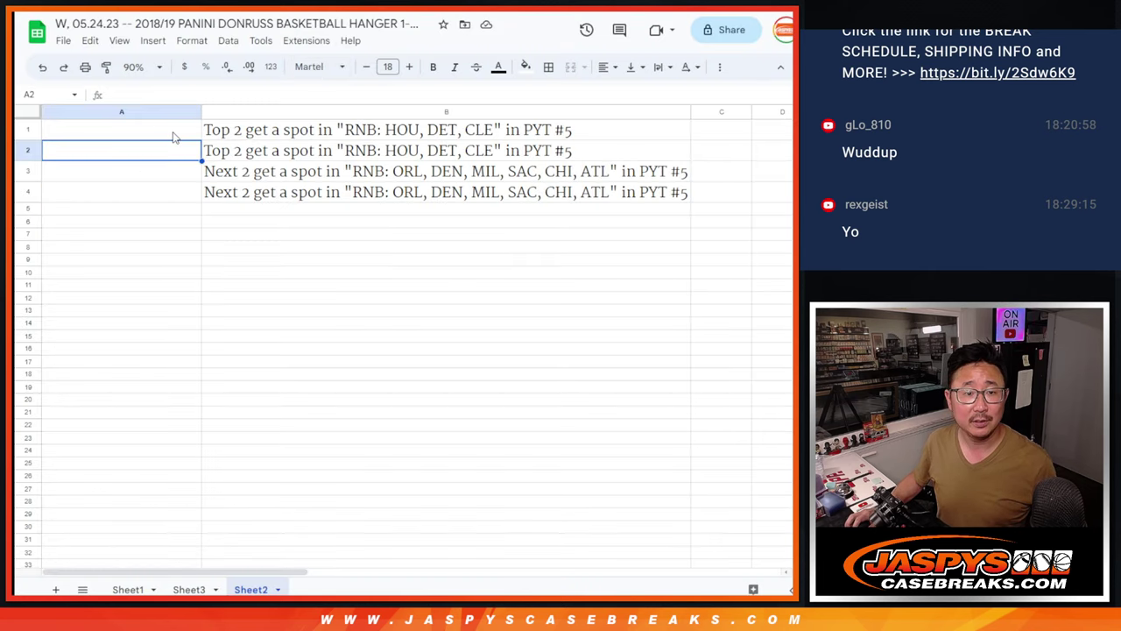
- Paste the four drawn names into Sheet2 cell A1 at font size 18
{"action": "left_click", "coordinate": [173, 137]}
{"action": "key", "text": "ctrl+v"}
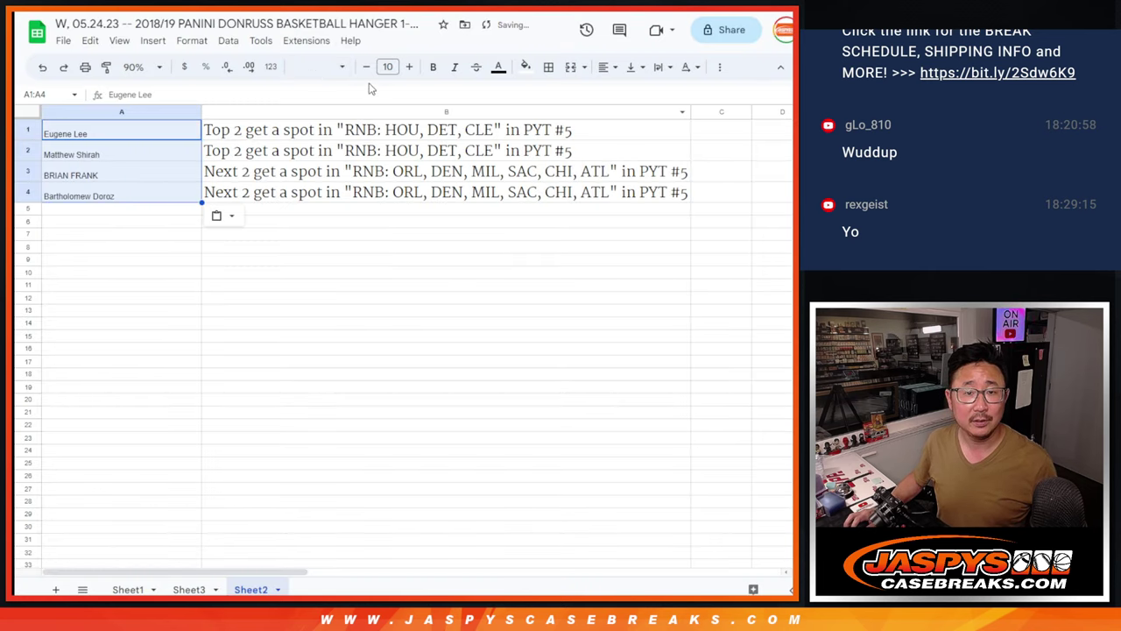
{"action": "left_click", "coordinate": [388, 66]}
{"action": "left_click", "coordinate": [388, 261]}
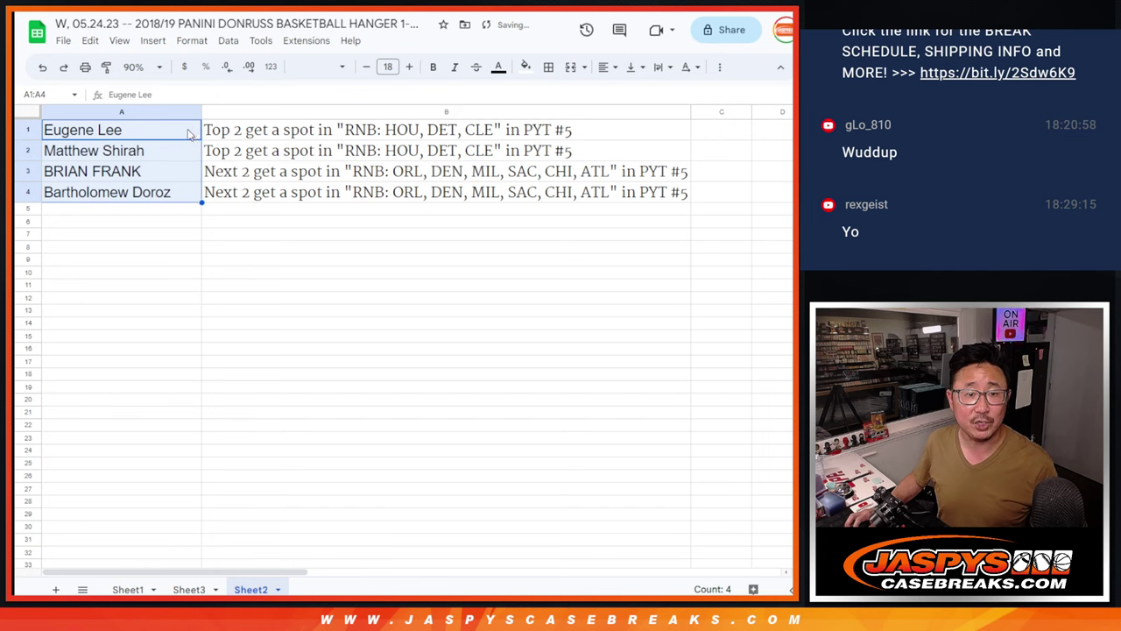
- Select names A1:A2 as the top two, then A3:A4 as the next two, ending on A5
{"action": "left_click_drag", "start_coordinate": [188, 133], "coordinate": [185, 155]}
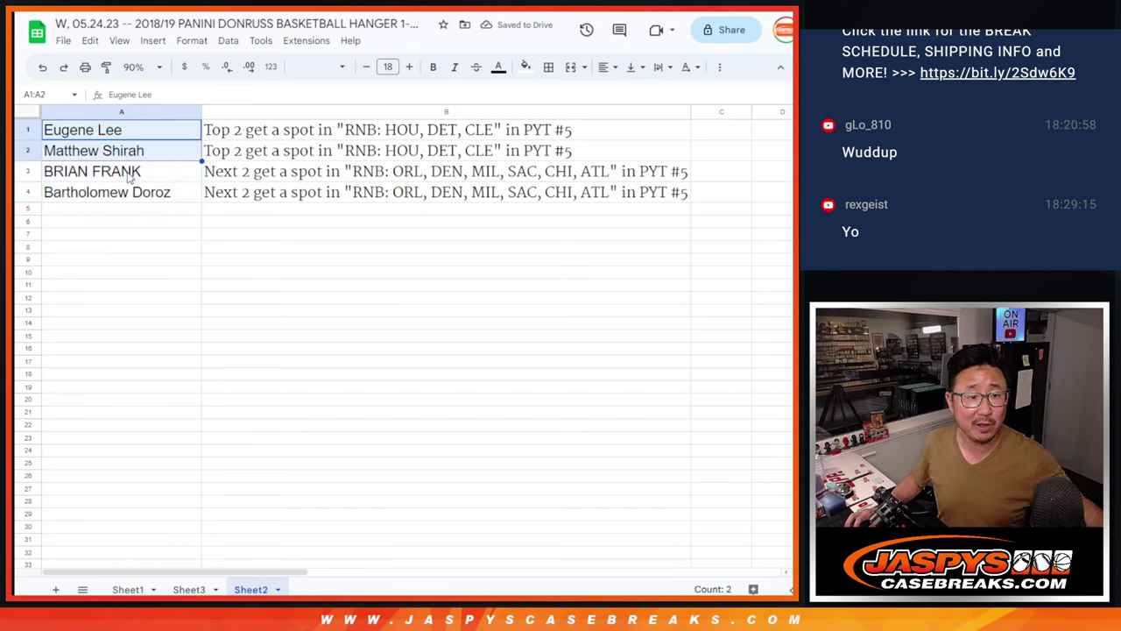
{"action": "left_click_drag", "start_coordinate": [118, 174], "coordinate": [131, 197]}
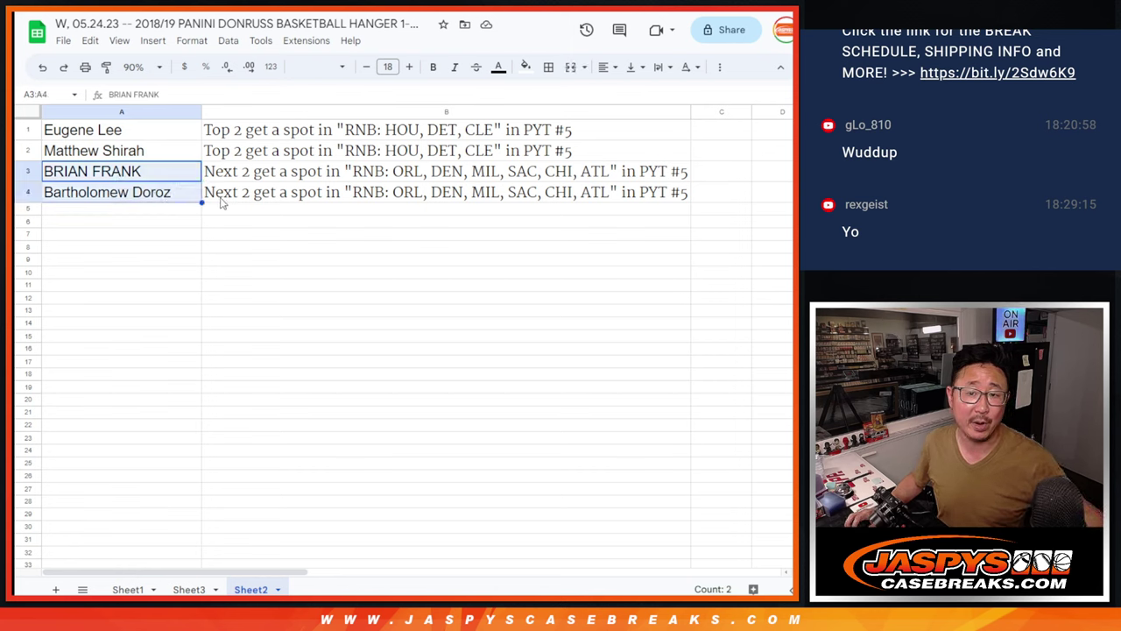
{"action": "left_click", "coordinate": [168, 213]}
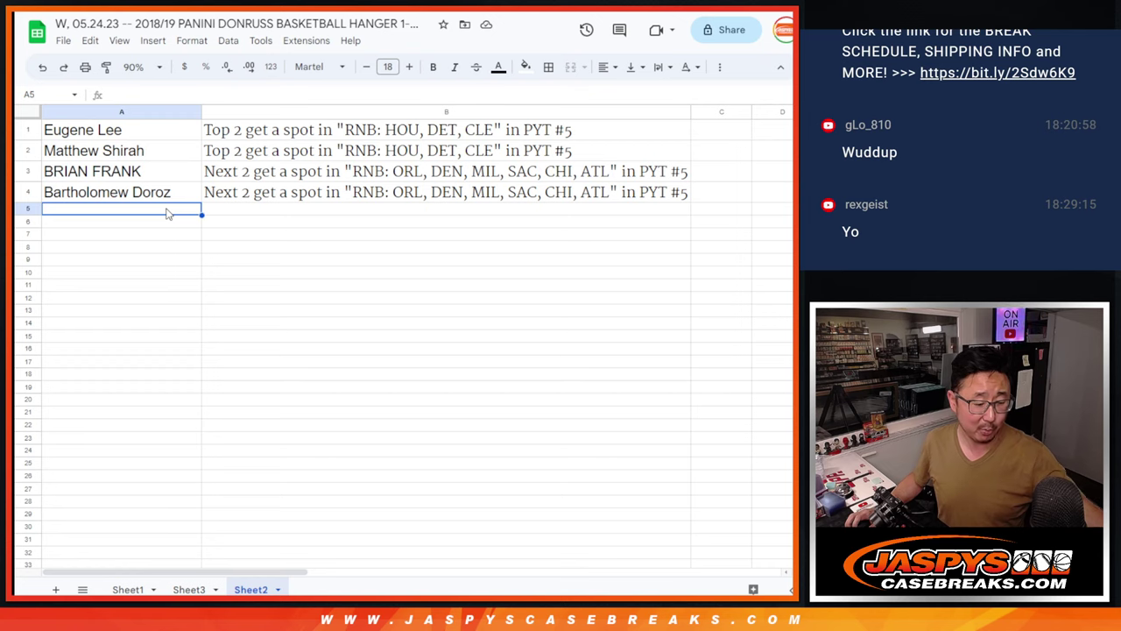